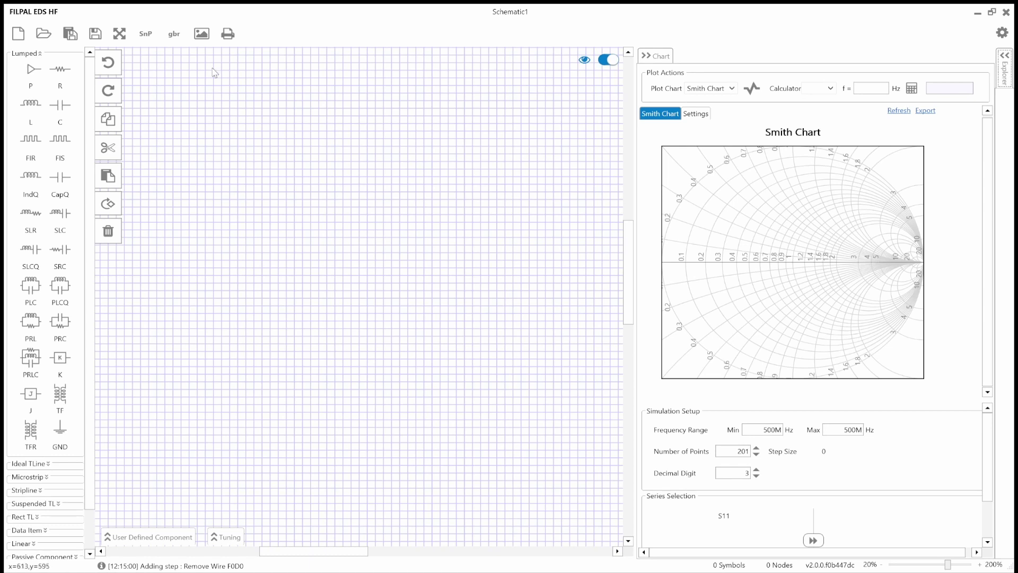
Place a port and a resistor from the lumped components on the schematic and wire them together.
{"action": "left_click", "coordinate": [37, 54]}
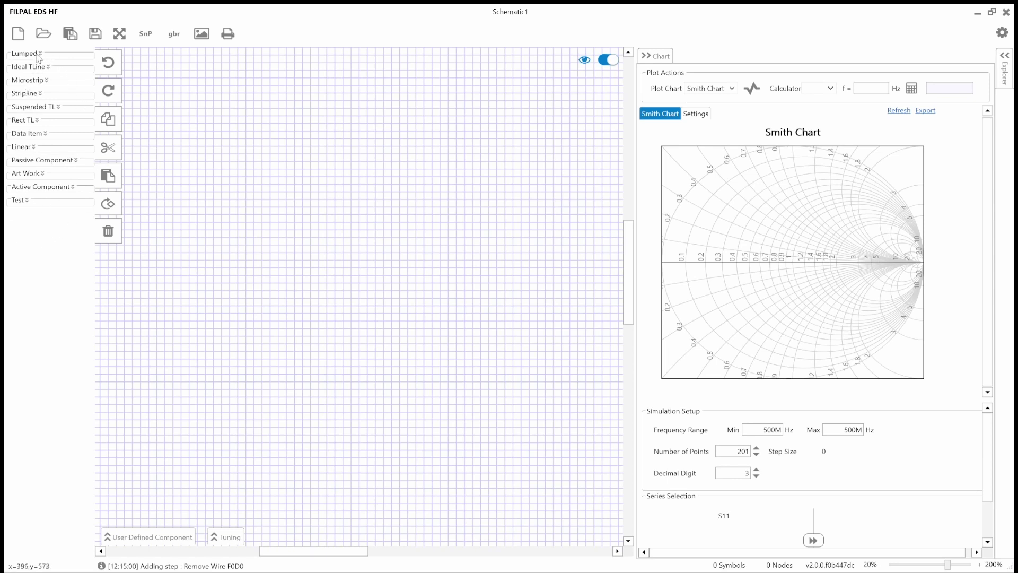
{"action": "left_click", "coordinate": [40, 55]}
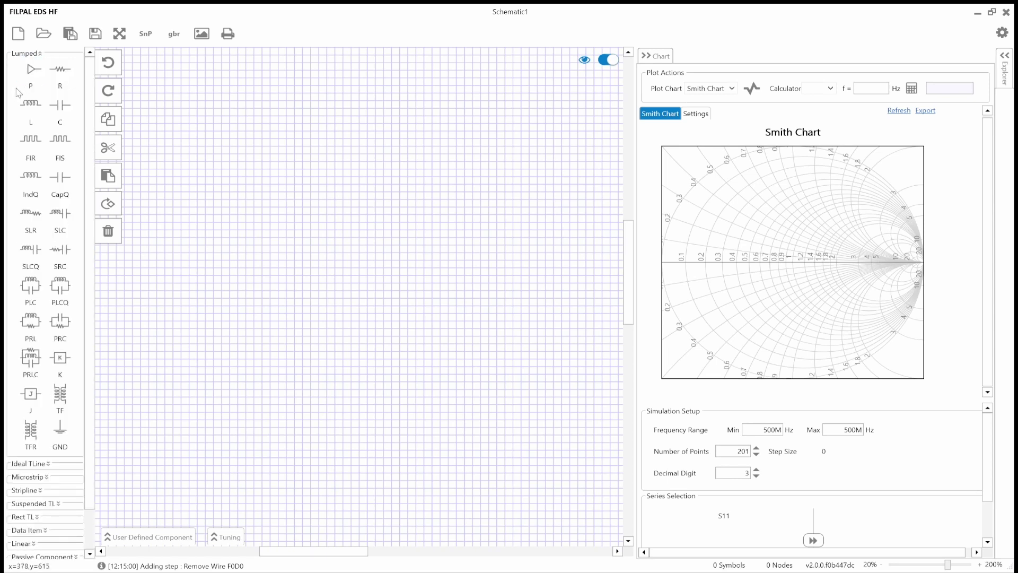
{"action": "left_click_drag", "start_coordinate": [28, 72], "coordinate": [245, 169]}
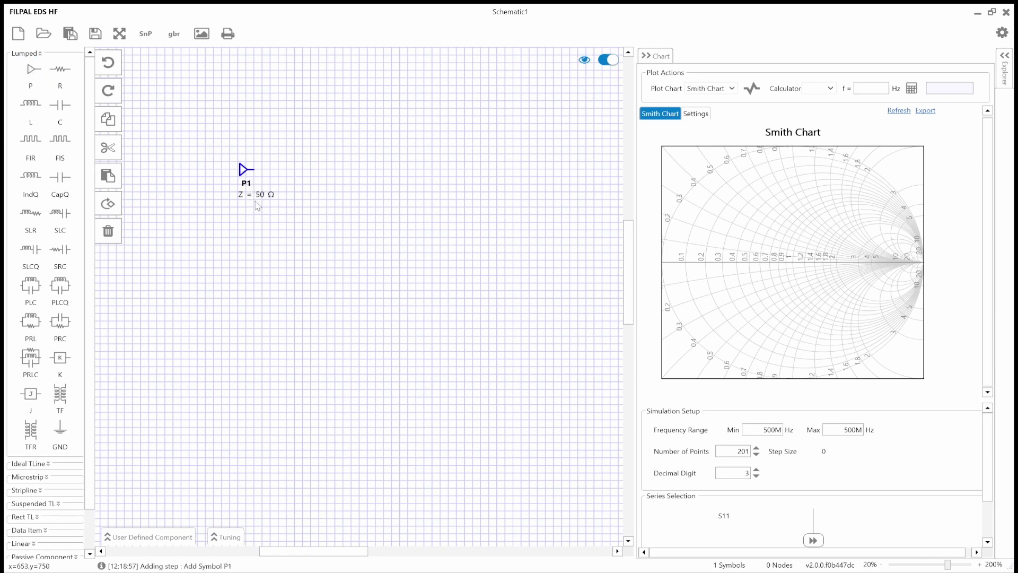
{"action": "left_click_drag", "start_coordinate": [60, 69], "coordinate": [335, 170]}
{"action": "left_click_drag", "start_coordinate": [255, 171], "coordinate": [319, 170]}
Place a ground symbol beyond resistor R1 and wire it to the resistor's free end.
{"action": "left_click", "coordinate": [60, 427]}
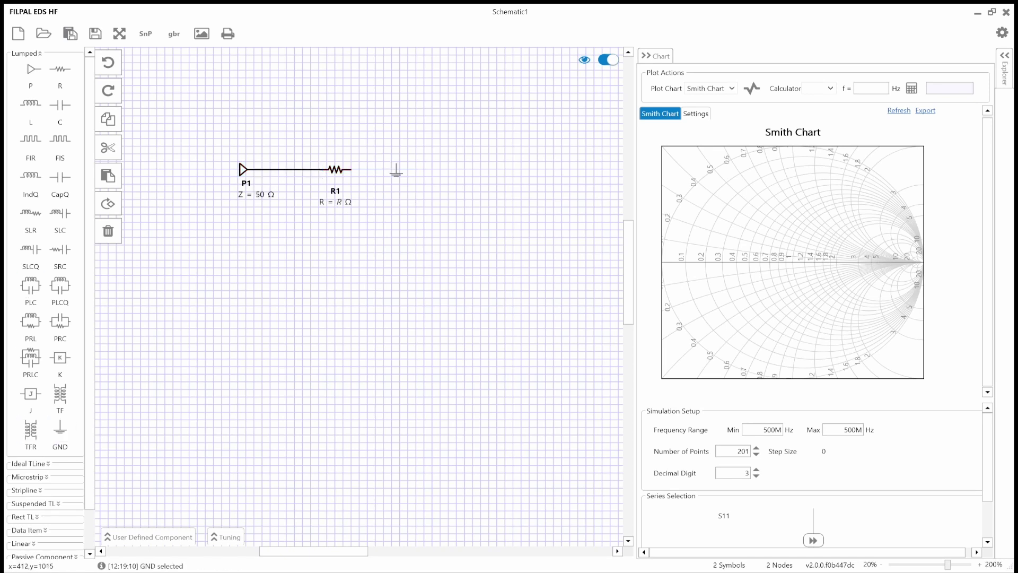
{"action": "left_click", "coordinate": [412, 177]}
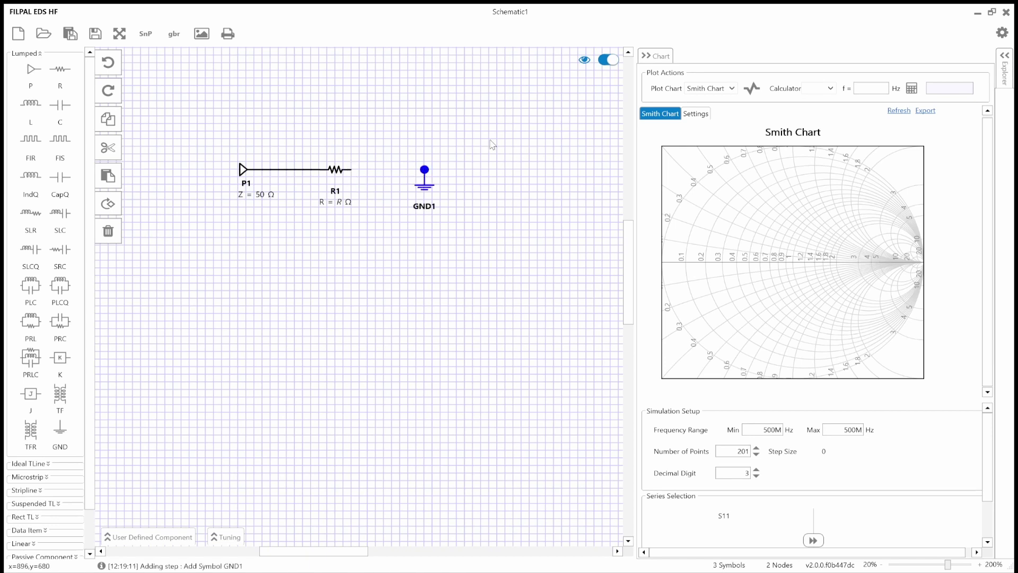
{"action": "left_click_drag", "start_coordinate": [424, 171], "coordinate": [351, 169]}
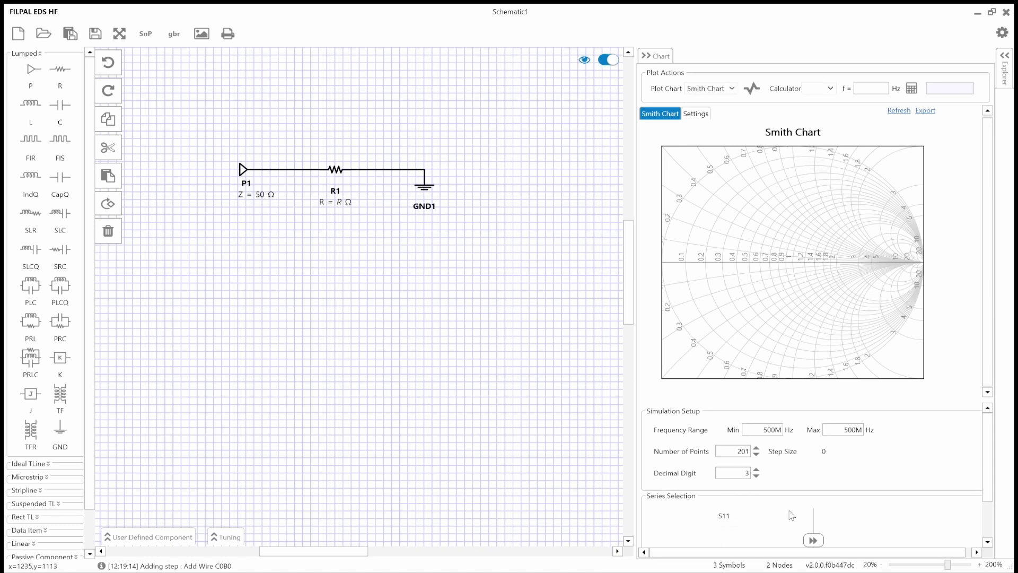
Add S11 to the plotted series, plot it on the Smith chart and display the point's marker values.
{"action": "double_click", "coordinate": [724, 516]}
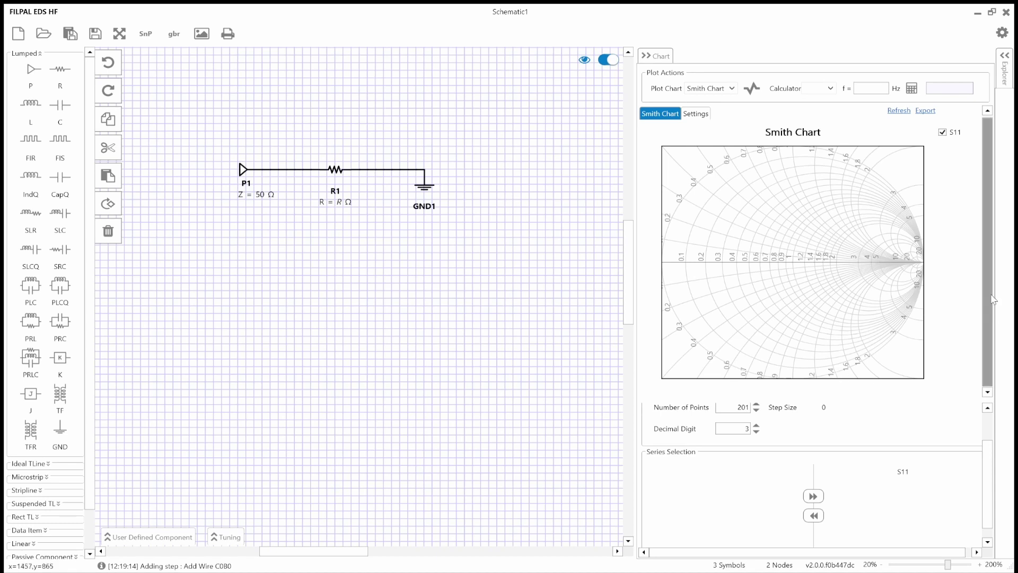
{"action": "left_click", "coordinate": [751, 89]}
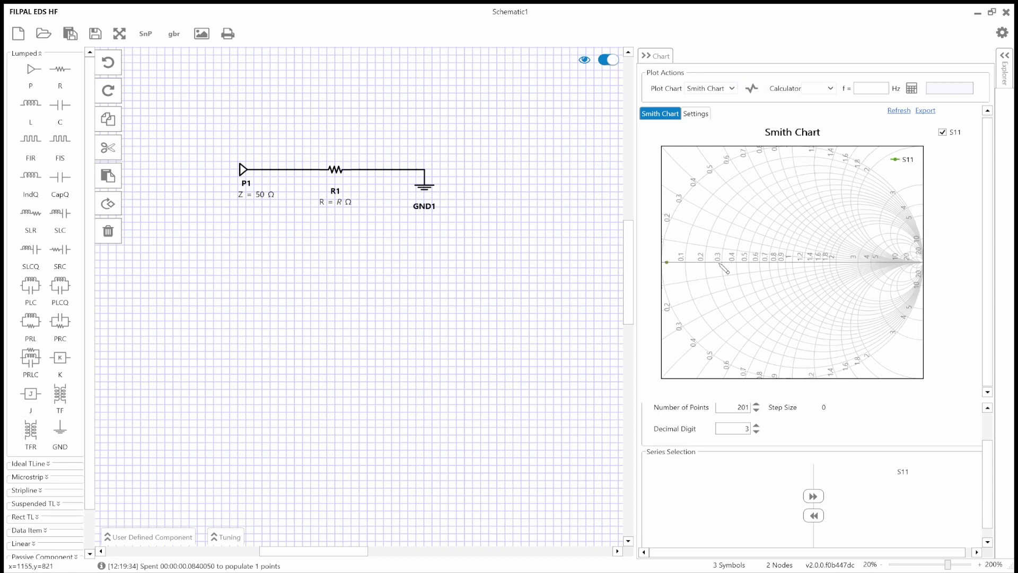
{"action": "mouse_move", "coordinate": [670, 263]}
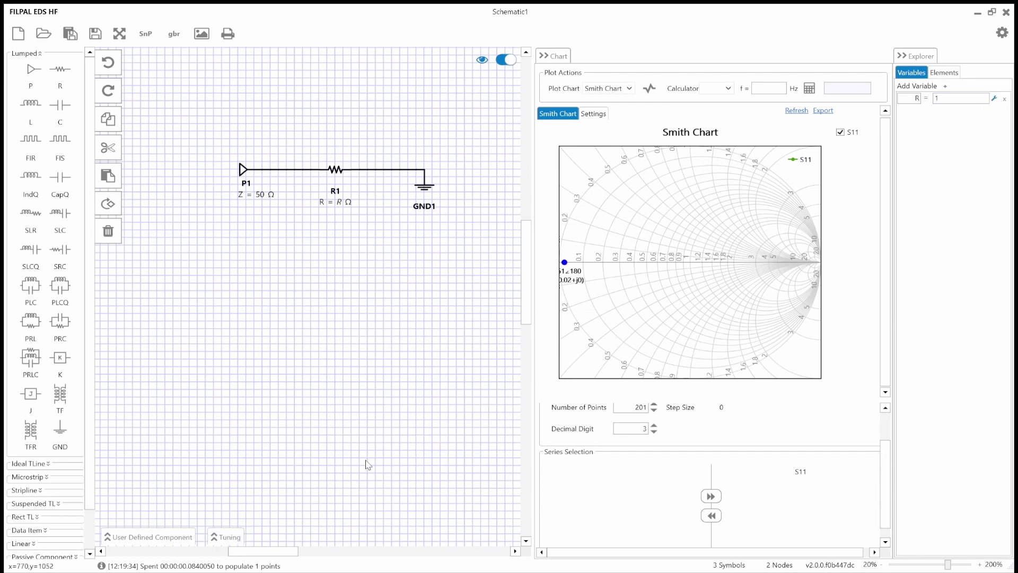
Show the tuning controls for variable R and set its maximum to 1000 and step size to 10.
{"action": "left_click", "coordinate": [227, 536]}
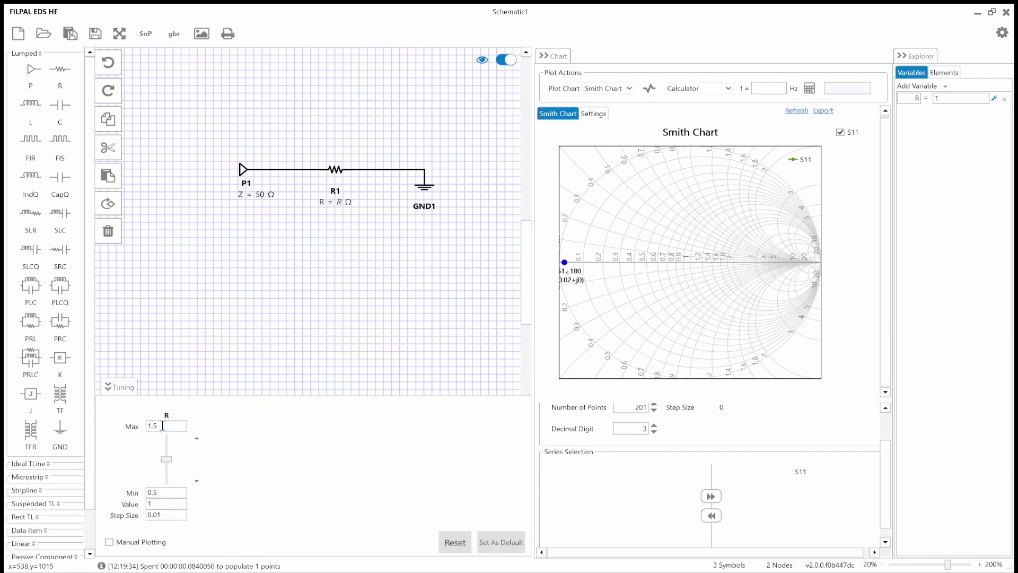
{"action": "double_click", "coordinate": [163, 425]}
{"action": "type", "text": "1000"}
{"action": "double_click", "coordinate": [181, 514]}
{"action": "type", "text": "1"}
Tune R upward in steps of 10 to 171 while watching the S11 point on the Smith chart.
{"action": "left_click", "coordinate": [197, 438]}
{"action": "left_click", "coordinate": [196, 438]}
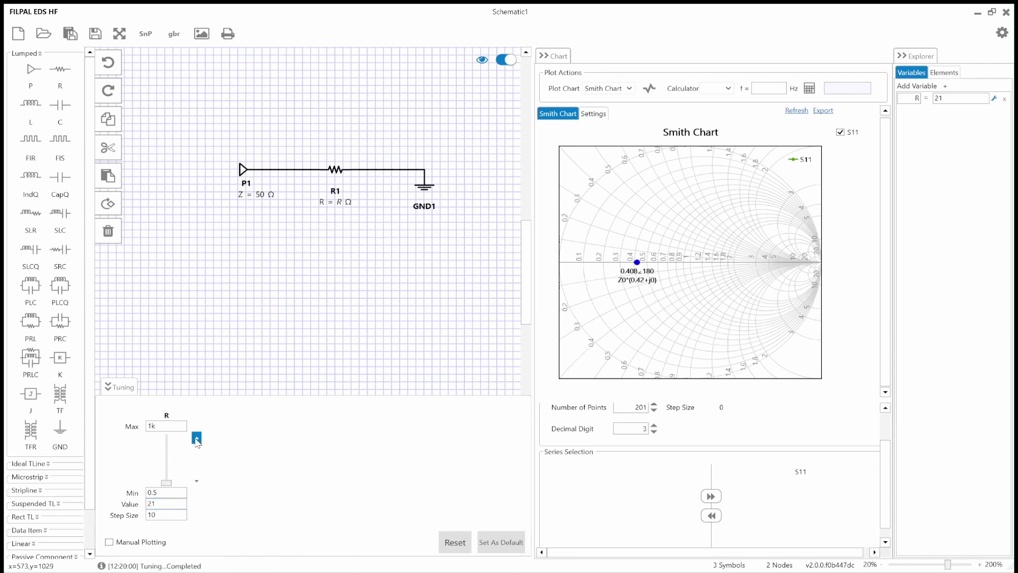
{"action": "left_click", "coordinate": [197, 438]}
{"action": "left_click", "coordinate": [197, 438]}
{"action": "left_click_drag", "start_coordinate": [197, 438], "coordinate": [197, 438]}
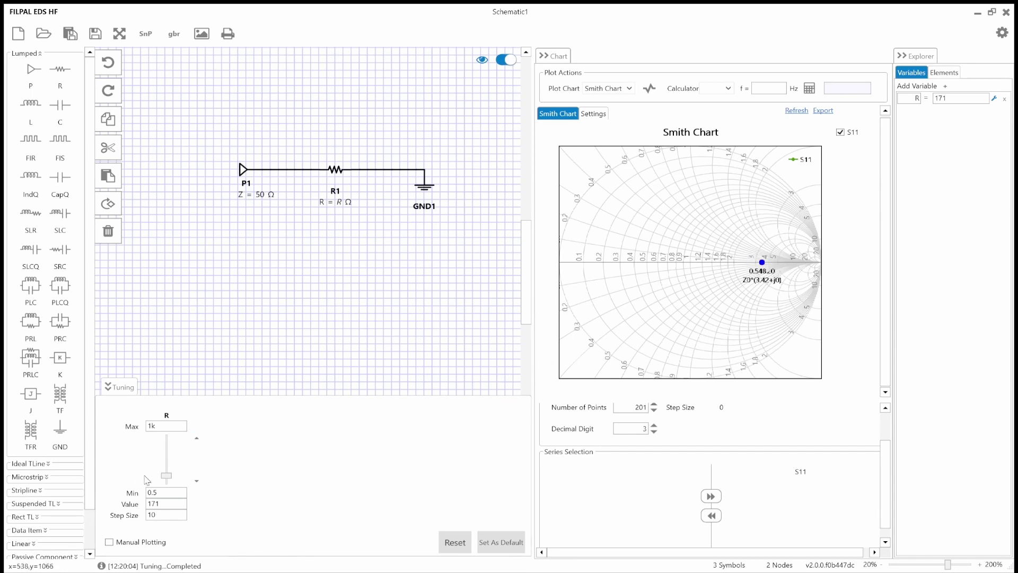
Sweep R to its 1k maximum and 0.5 minimum, and set its tuning value to 50.
{"action": "left_click_drag", "start_coordinate": [167, 475], "coordinate": [166, 433]}
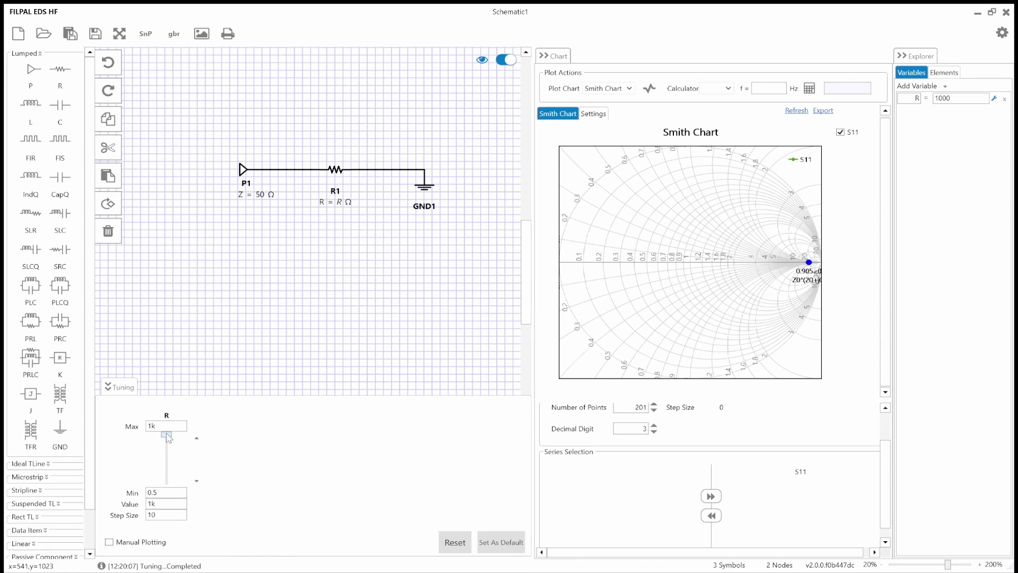
{"action": "left_click_drag", "start_coordinate": [166, 437], "coordinate": [161, 494]}
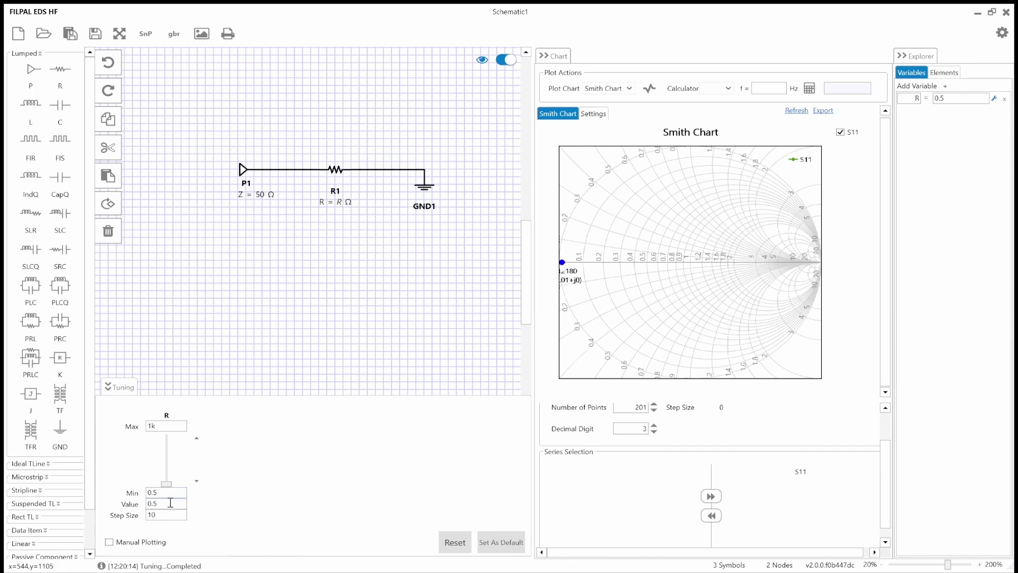
{"action": "left_click_drag", "start_coordinate": [170, 503], "coordinate": [111, 505]}
{"action": "left_click", "coordinate": [166, 492]}
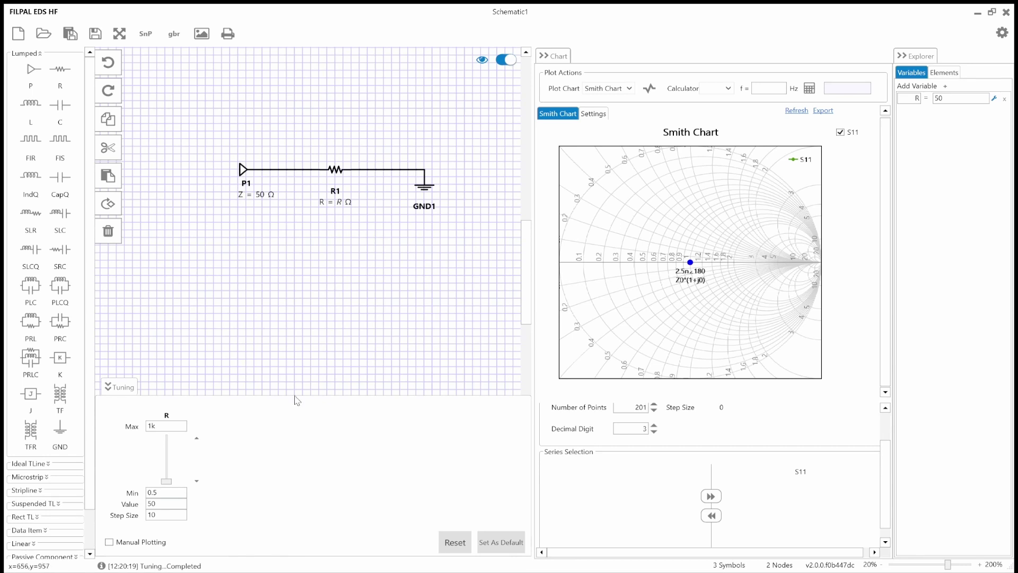
Step R up to 110 and back down to 10 to follow the S11 point along the real axis.
{"action": "left_click", "coordinate": [197, 438]}
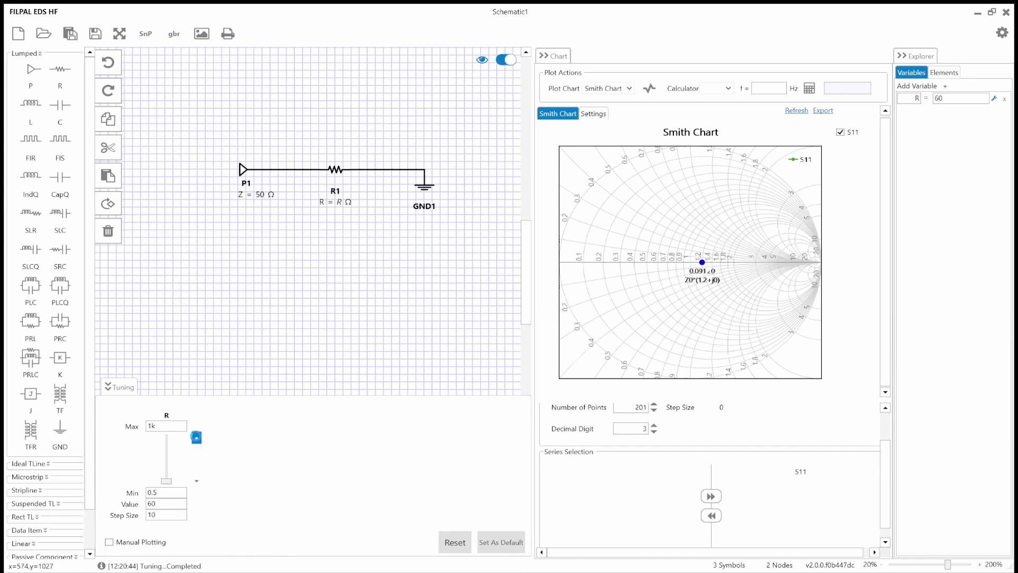
{"action": "left_click", "coordinate": [196, 480]}
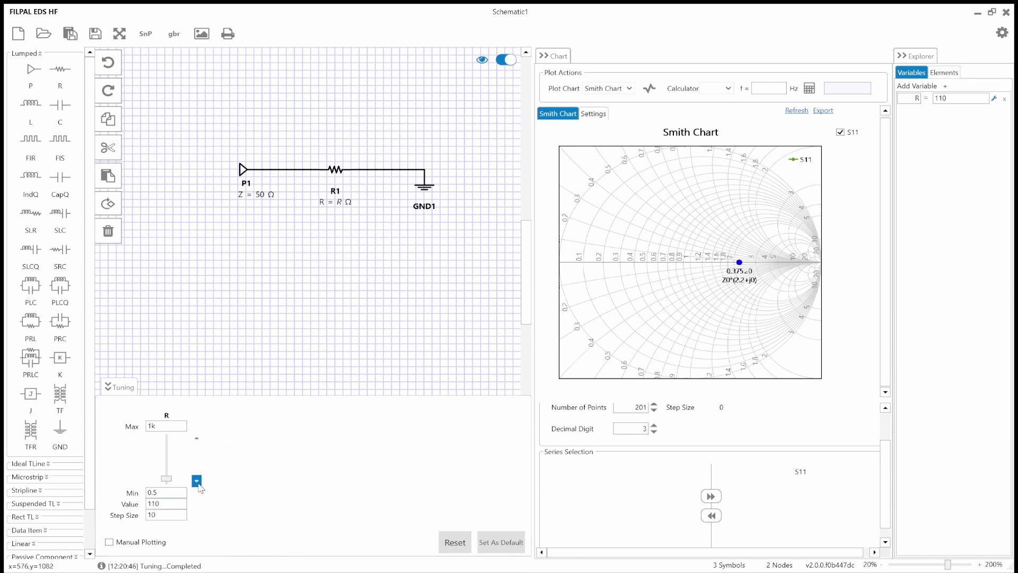
{"action": "left_click", "coordinate": [197, 480]}
{"action": "left_click", "coordinate": [196, 481]}
{"action": "left_click", "coordinate": [197, 481]}
{"action": "left_click", "coordinate": [196, 481]}
{"action": "left_click", "coordinate": [196, 480]}
{"action": "left_click", "coordinate": [196, 481]}
{"action": "left_click", "coordinate": [196, 481]}
{"action": "left_click", "coordinate": [197, 481]}
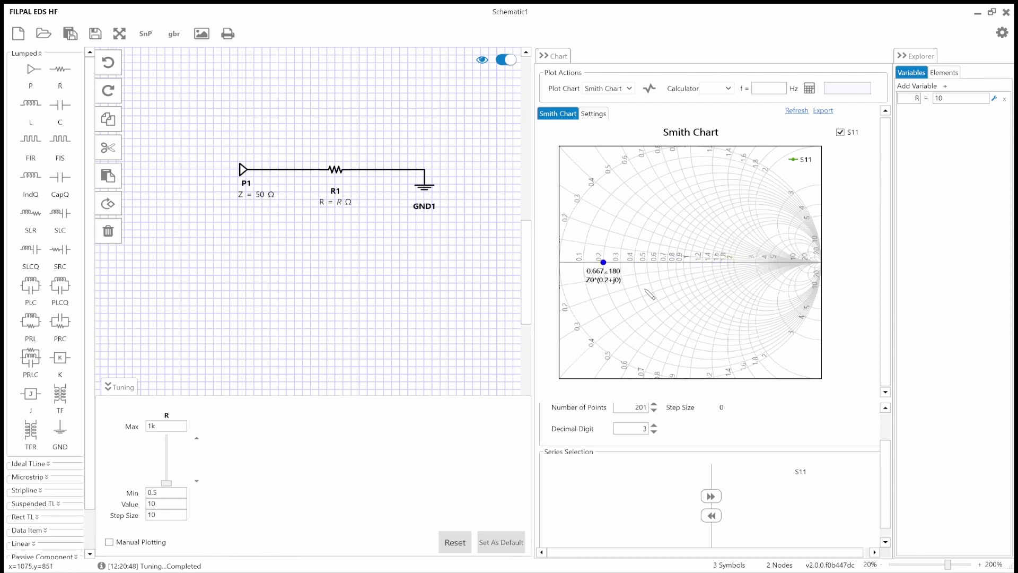
Replace the wire between port P1 and resistor R1 with a series inductor, moving the port outward for room.
{"action": "left_click_drag", "start_coordinate": [243, 172], "coordinate": [218, 170]}
{"action": "left_click", "coordinate": [261, 170]}
{"action": "left_click", "coordinate": [96, 137]}
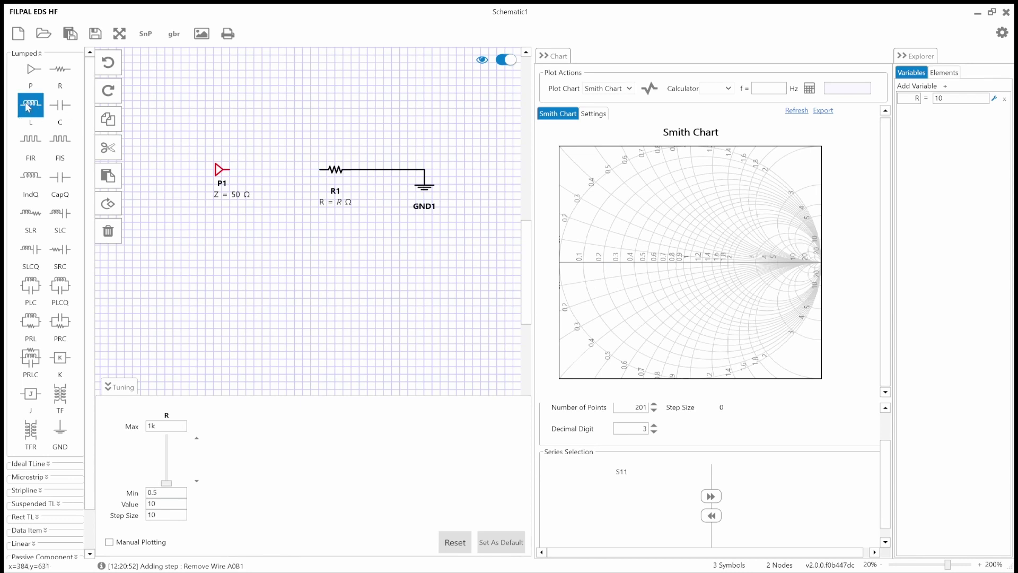
{"action": "left_click_drag", "start_coordinate": [30, 104], "coordinate": [320, 170]}
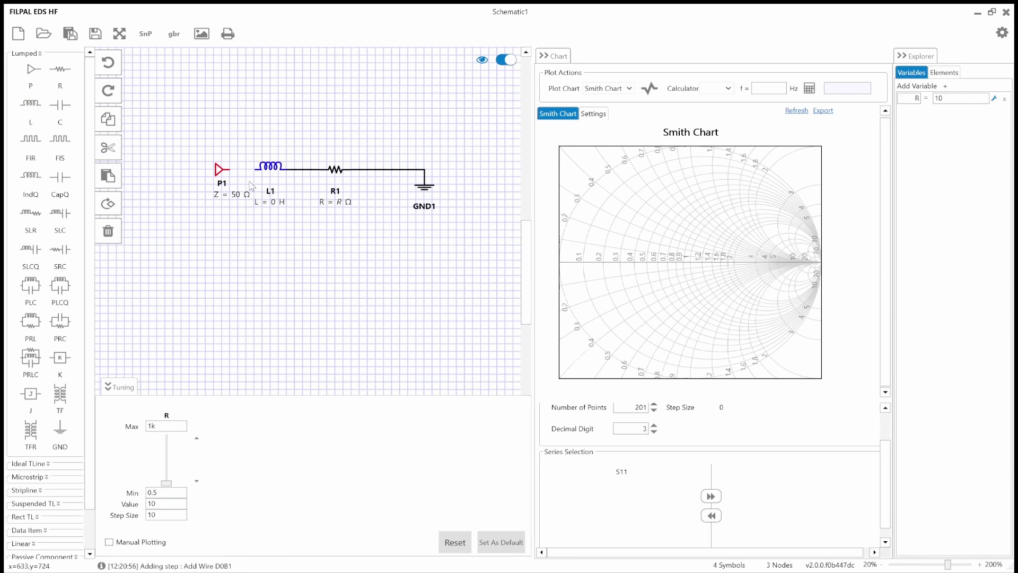
{"action": "left_click_drag", "start_coordinate": [232, 171], "coordinate": [257, 168]}
Set the tuning value of R to 25 and close the message log.
{"action": "left_click_drag", "start_coordinate": [162, 515], "coordinate": [136, 506]}
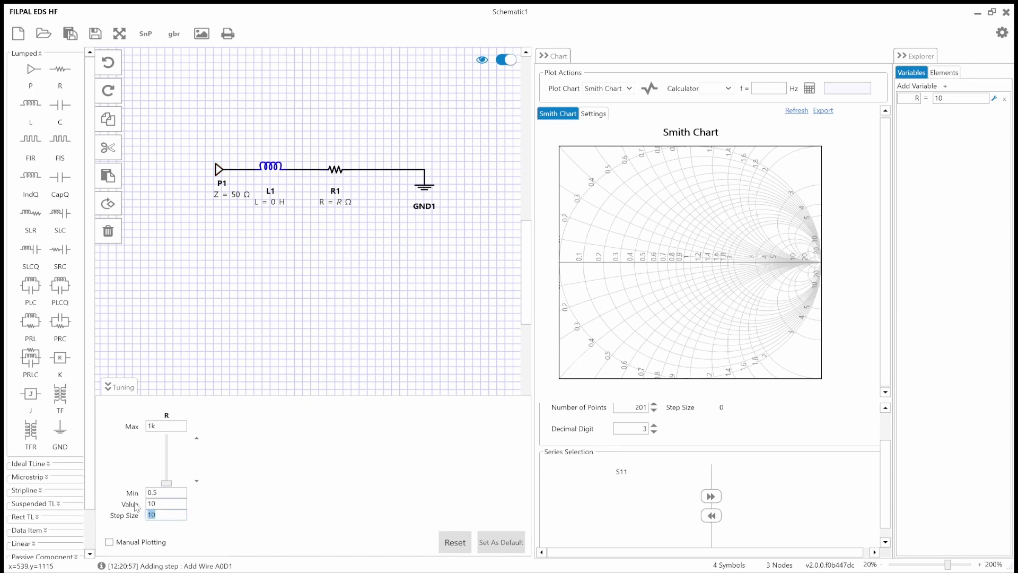
{"action": "double_click", "coordinate": [166, 505]}
{"action": "type", "text": "25"}
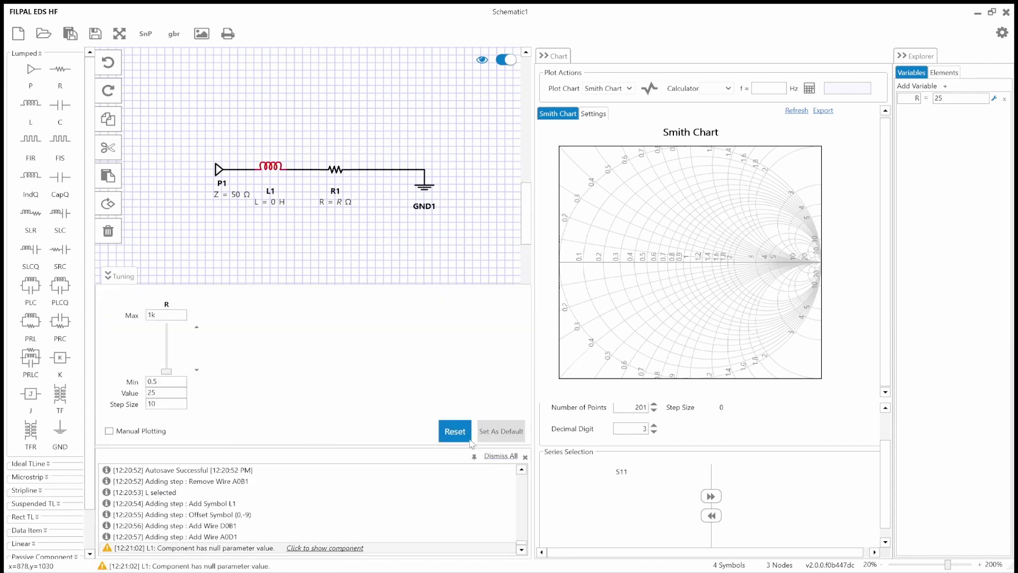
{"action": "left_click", "coordinate": [525, 457]}
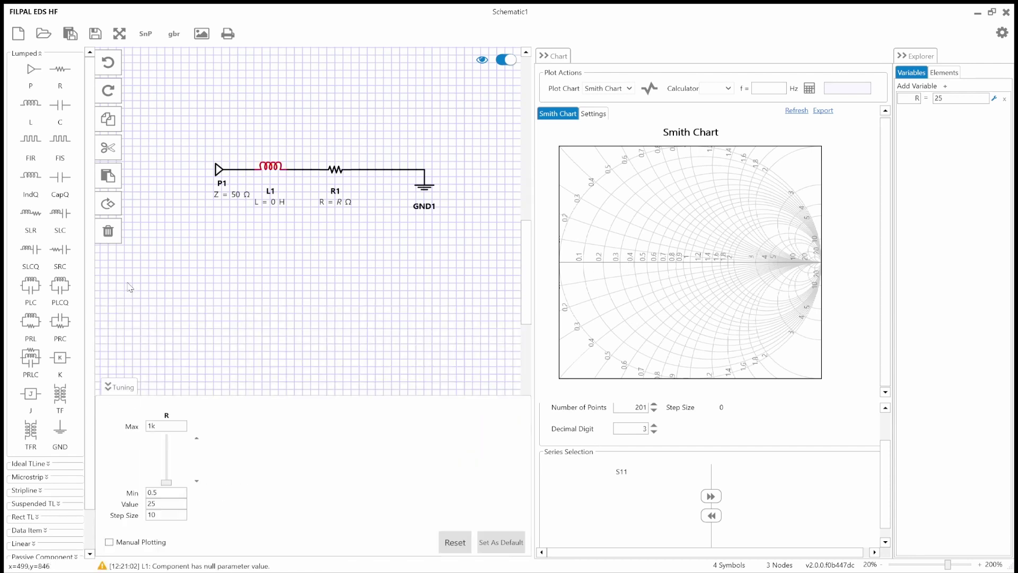
Set inductor L1 to (l)n H with l = 10, and plot S11 on the Smith chart with its marker values.
{"action": "left_click", "coordinate": [277, 168]}
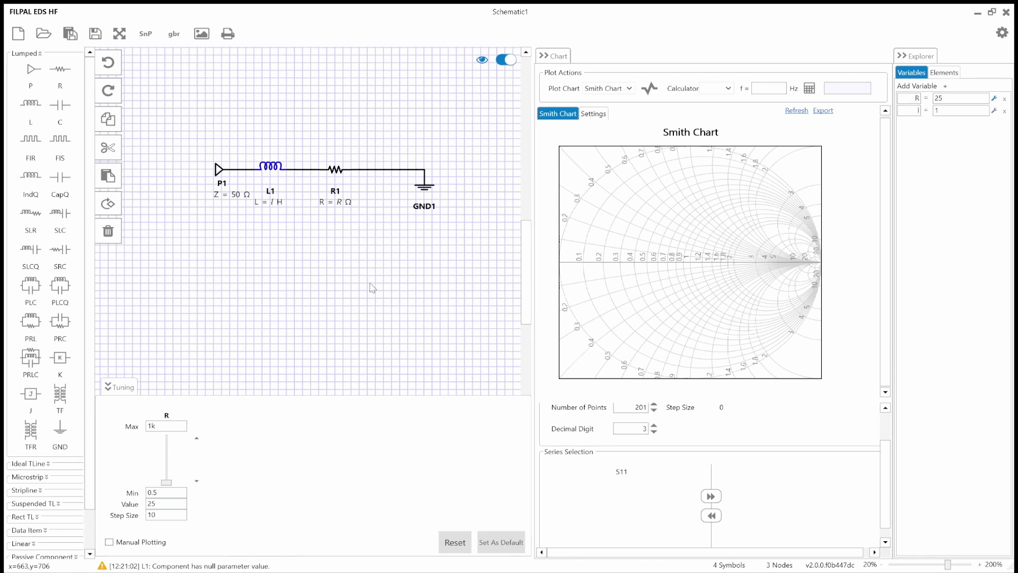
{"action": "left_click", "coordinate": [959, 112]}
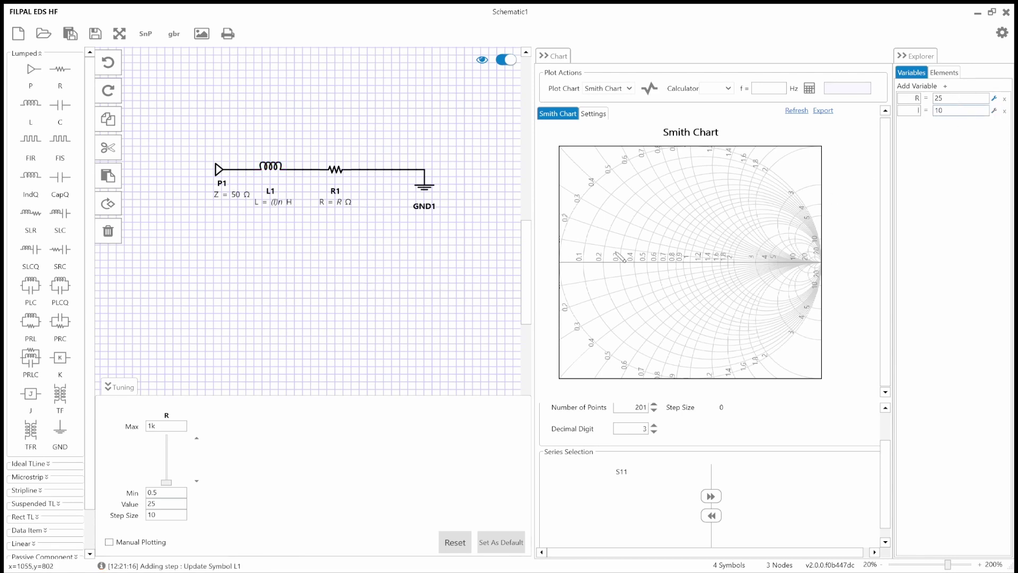
{"action": "double_click", "coordinate": [623, 472]}
{"action": "left_click", "coordinate": [649, 88]}
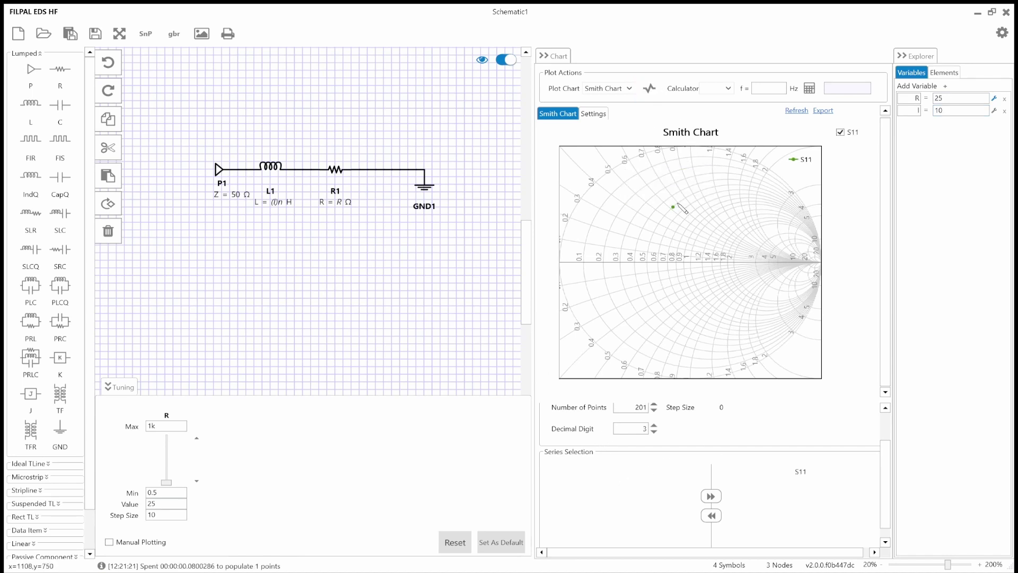
{"action": "left_click", "coordinate": [674, 207]}
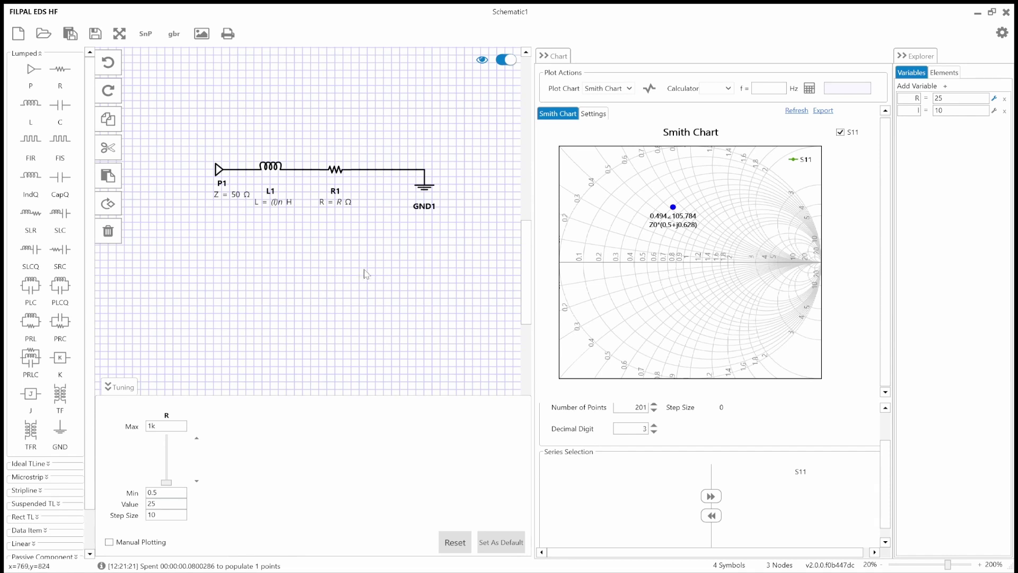
Replace inductor L1 with a series capacitor wired between port P1 and resistor R1.
{"action": "key", "text": "Delete"}
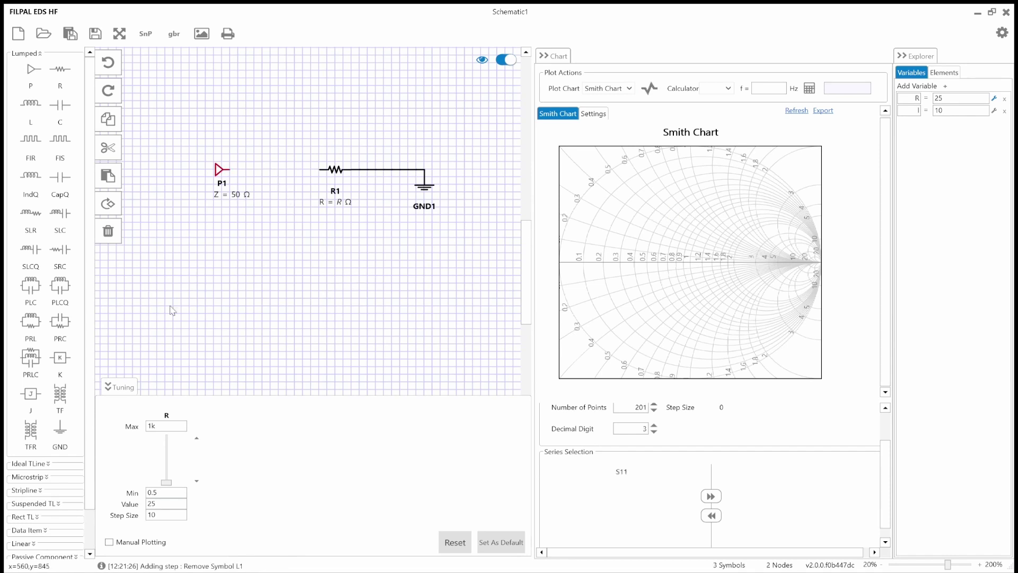
{"action": "left_click_drag", "start_coordinate": [62, 106], "coordinate": [278, 170]}
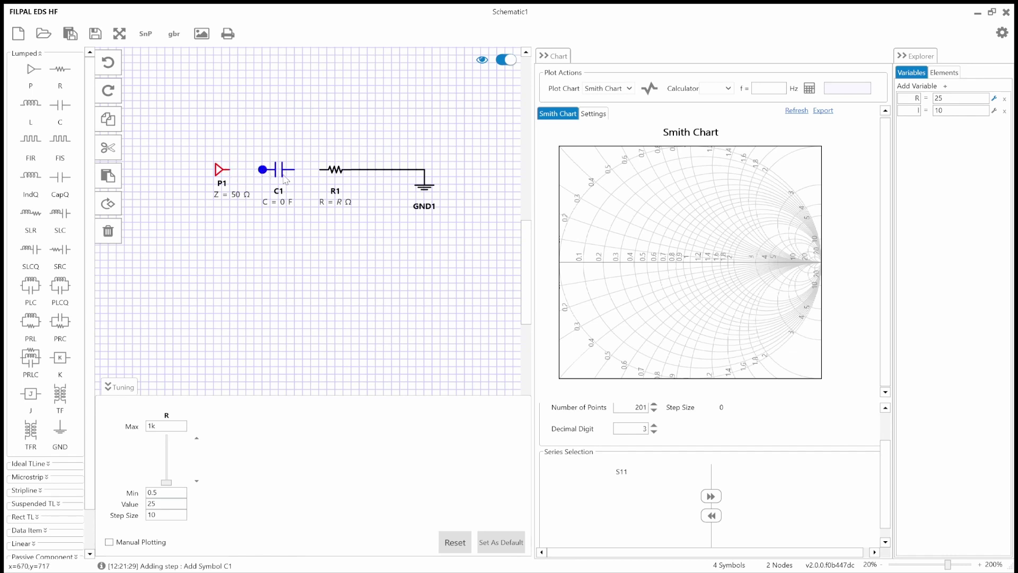
{"action": "left_click_drag", "start_coordinate": [234, 172], "coordinate": [319, 170]}
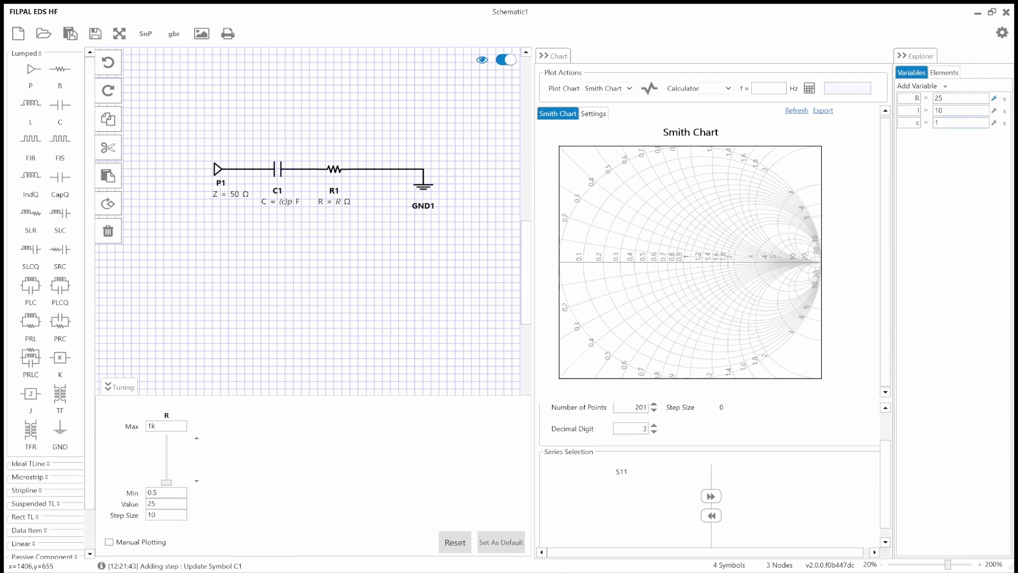
Set capacitor C1 to (c)p F with c = 10, and plot S11 on the Smith chart with its marker values.
{"action": "type", "text": "0"}
{"action": "left_click", "coordinate": [618, 471]}
{"action": "double_click", "coordinate": [622, 472]}
{"action": "left_click", "coordinate": [649, 88]}
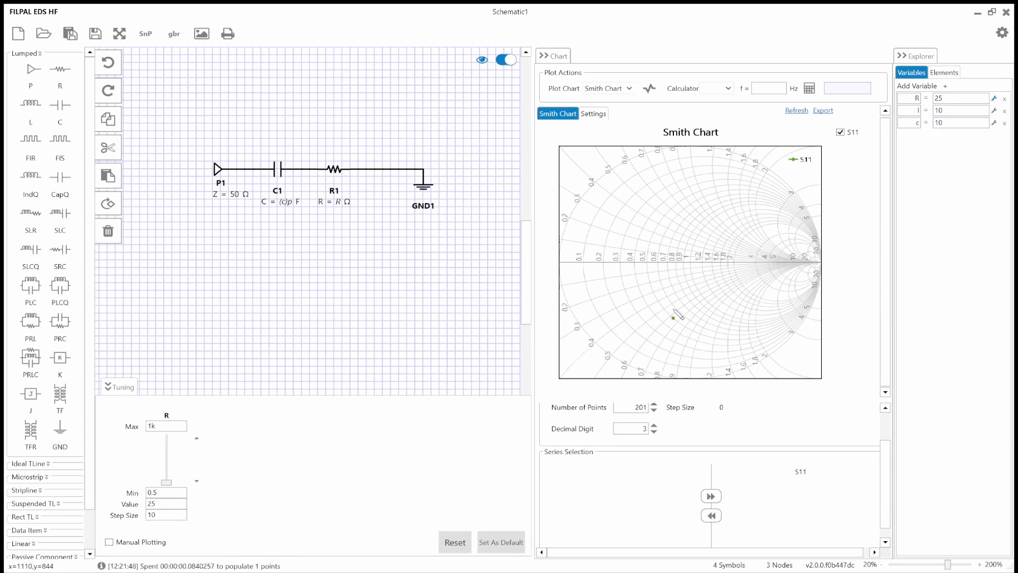
{"action": "left_click", "coordinate": [674, 318]}
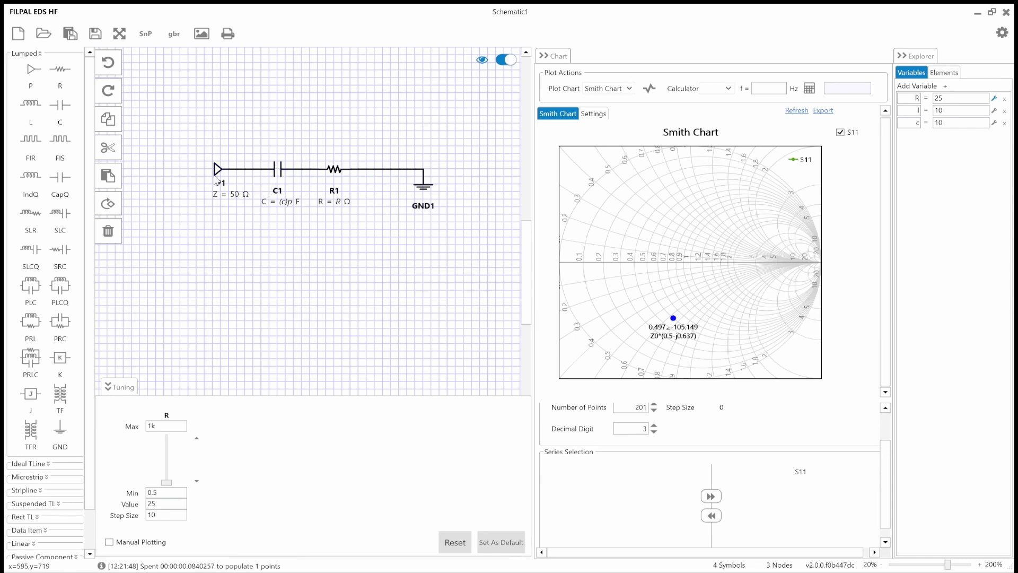
Move port P1 nine grid units away from capacitor C1.
{"action": "key", "text": "Left"}
{"action": "key", "text": "Left"}
{"action": "key", "text": "Left"}
{"action": "key", "text": "Left"}
{"action": "key", "text": "Left"}
{"action": "key", "text": "Left"}
{"action": "key", "text": "Left"}
{"action": "key", "text": "Left"}
{"action": "key", "text": "Left"}
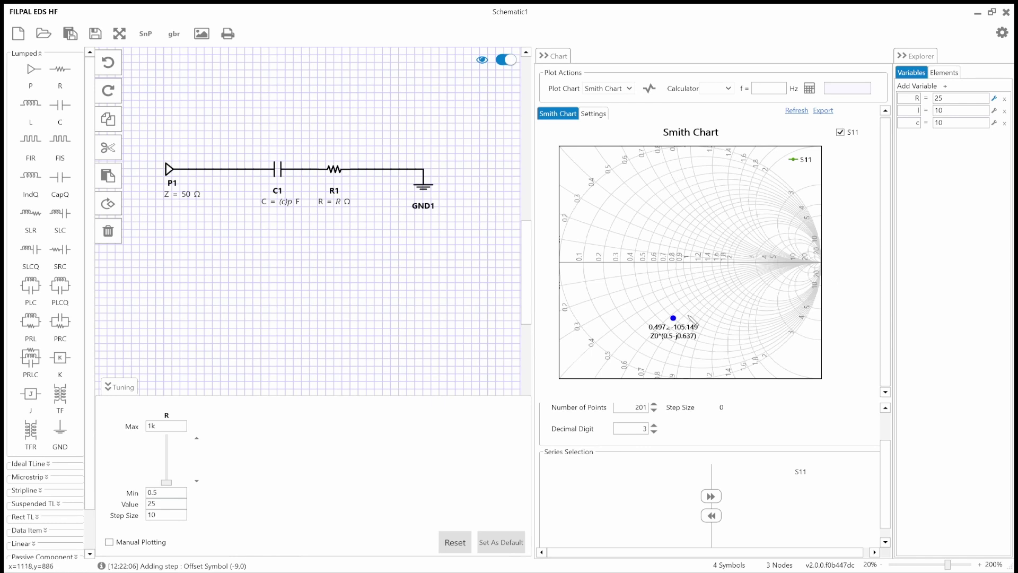
Delete the wire between port P1 and capacitor C1 and place an inductor in the gap.
{"action": "left_click", "coordinate": [236, 185]}
{"action": "key", "text": "Delete"}
{"action": "left_click", "coordinate": [31, 105]}
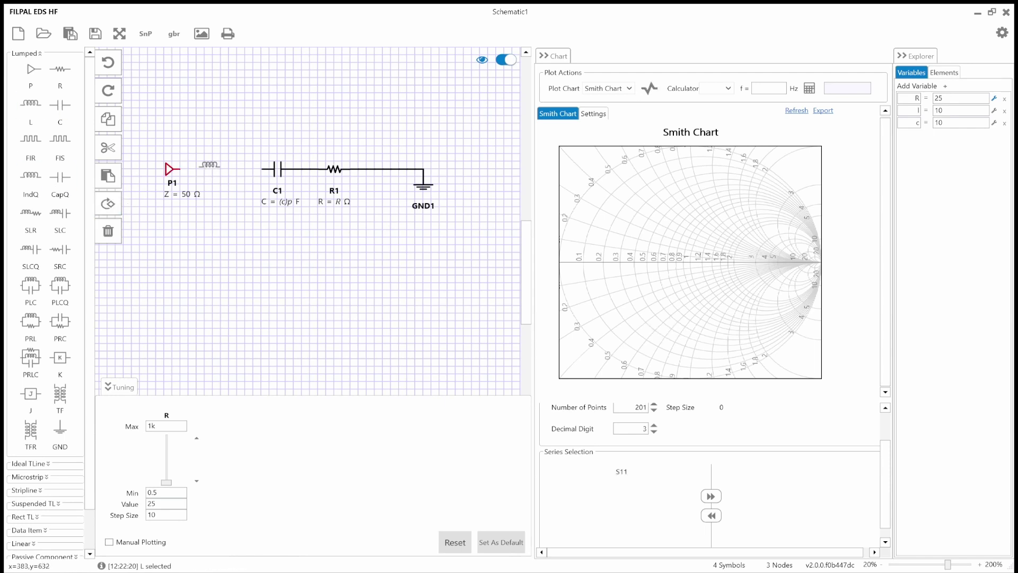
{"action": "left_click", "coordinate": [205, 161]}
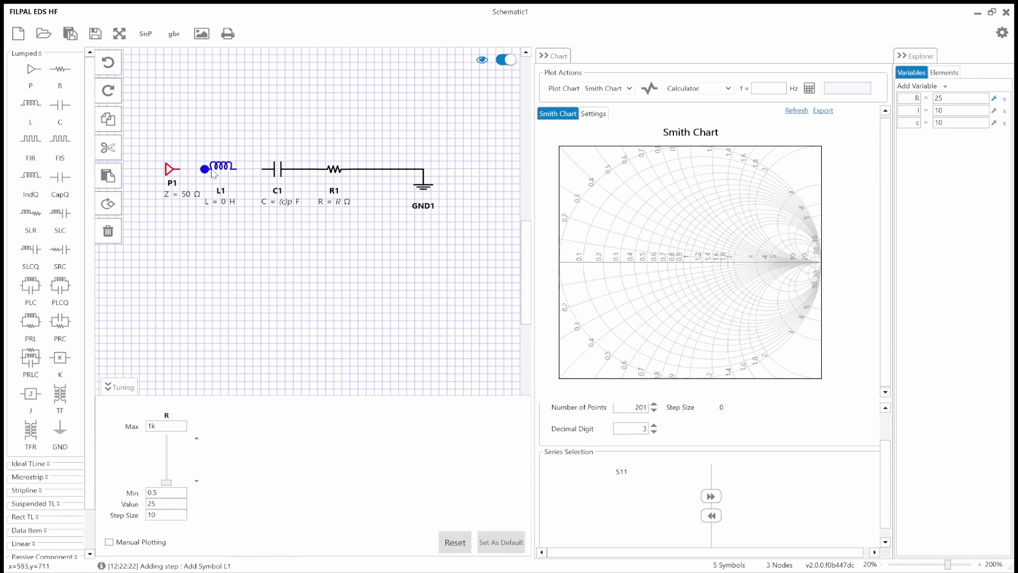
Replace inductor L1 with a direct wire from port P1 to capacitor C1, and plot S11 with its marker values.
{"action": "left_click_drag", "start_coordinate": [180, 169], "coordinate": [229, 169]}
{"action": "key", "text": "Delete"}
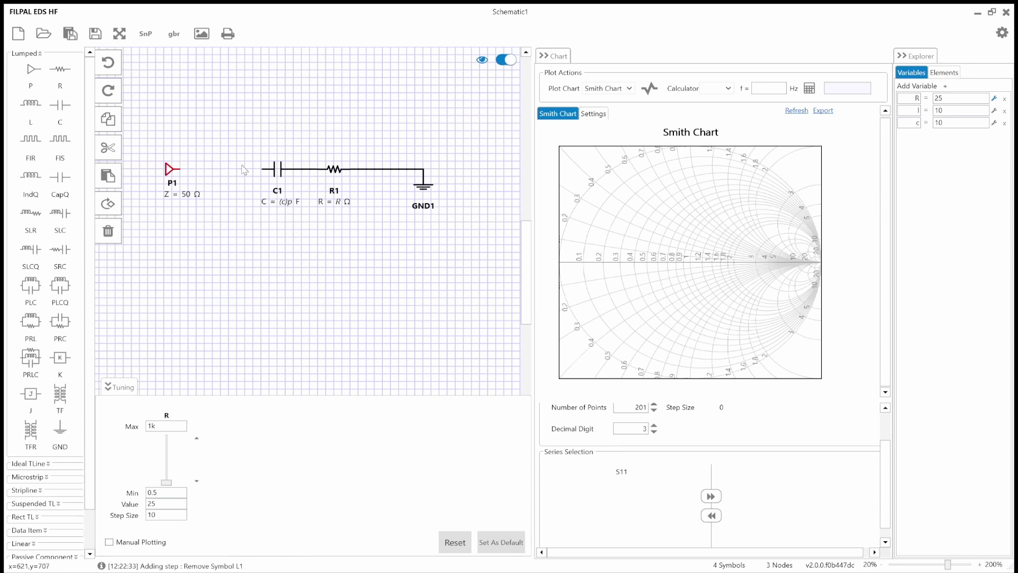
{"action": "left_click_drag", "start_coordinate": [262, 171], "coordinate": [178, 170]}
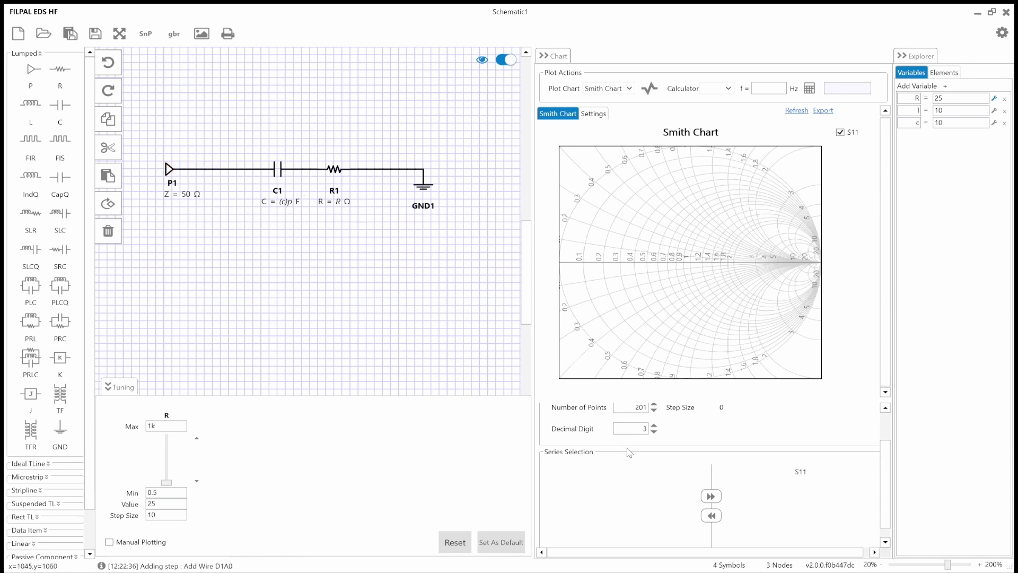
{"action": "left_click", "coordinate": [649, 88]}
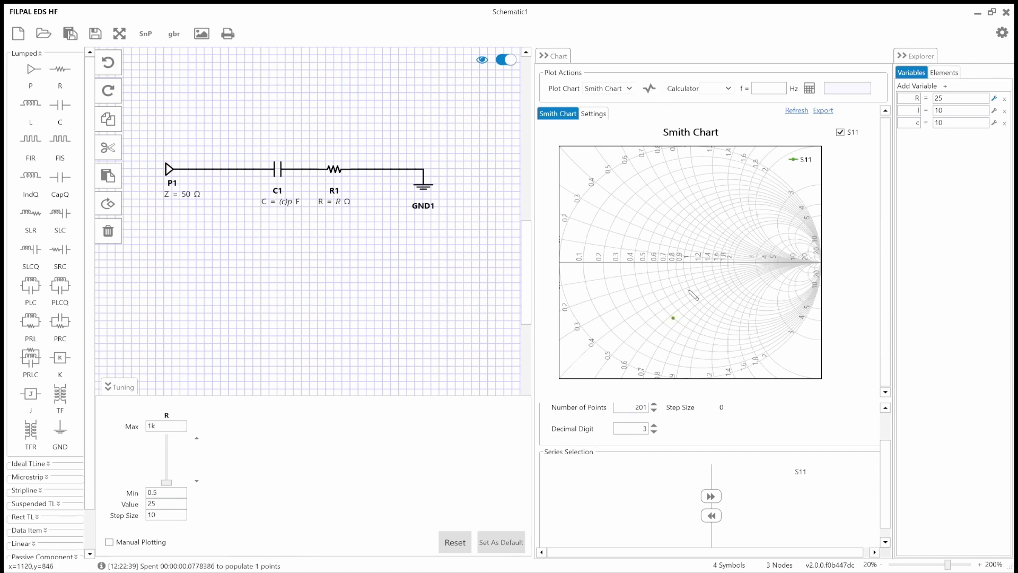
{"action": "left_click", "coordinate": [674, 318]}
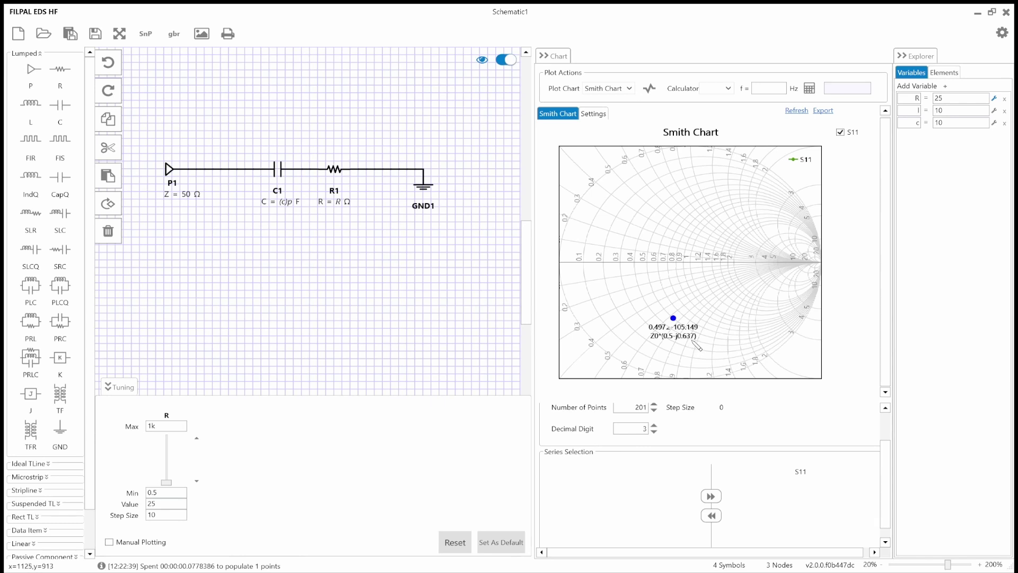
Replace the wire between port P1 and capacitor C1 with a series inductor of value l, wired on both sides.
{"action": "left_click", "coordinate": [219, 171]}
{"action": "key", "text": "Delete"}
{"action": "key", "text": "l"}
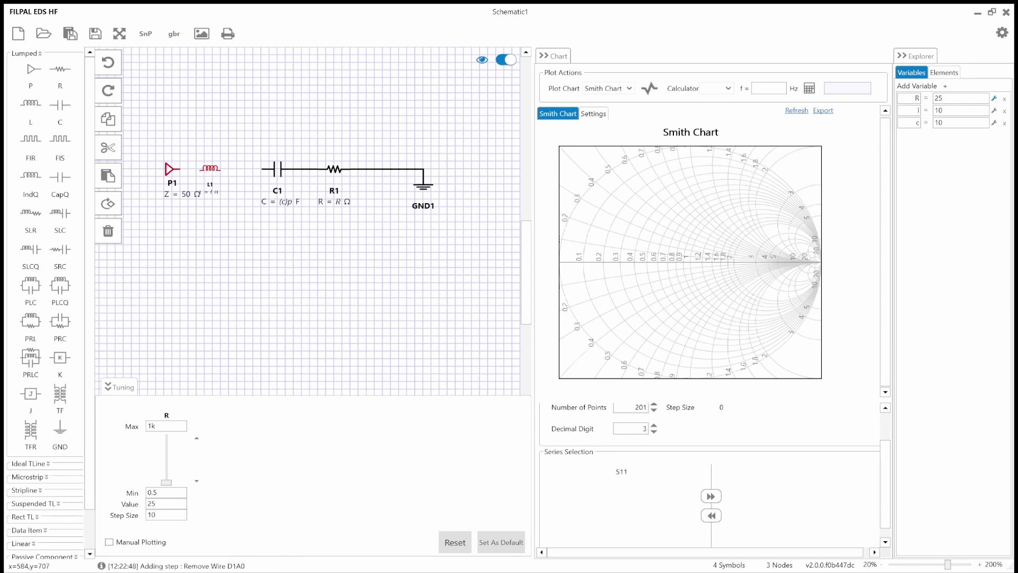
{"action": "left_click", "coordinate": [197, 169]}
{"action": "left_click", "coordinate": [196, 170]}
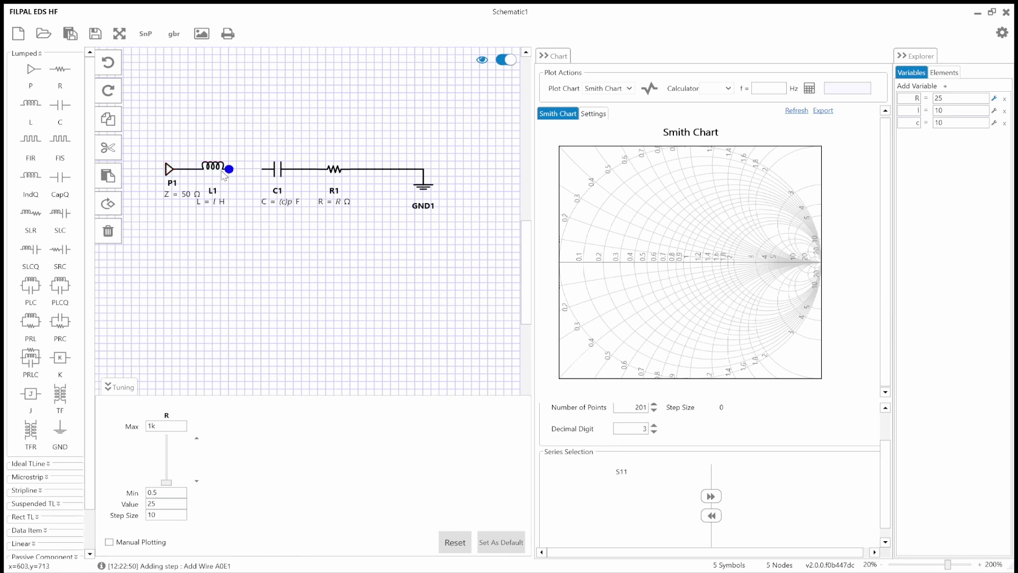
{"action": "left_click_drag", "start_coordinate": [230, 169], "coordinate": [262, 169]}
Set variable l to 1 with inductor L1 as (l)n H, and plot S11 on the Smith chart with its marker values.
{"action": "double_click", "coordinate": [622, 472]}
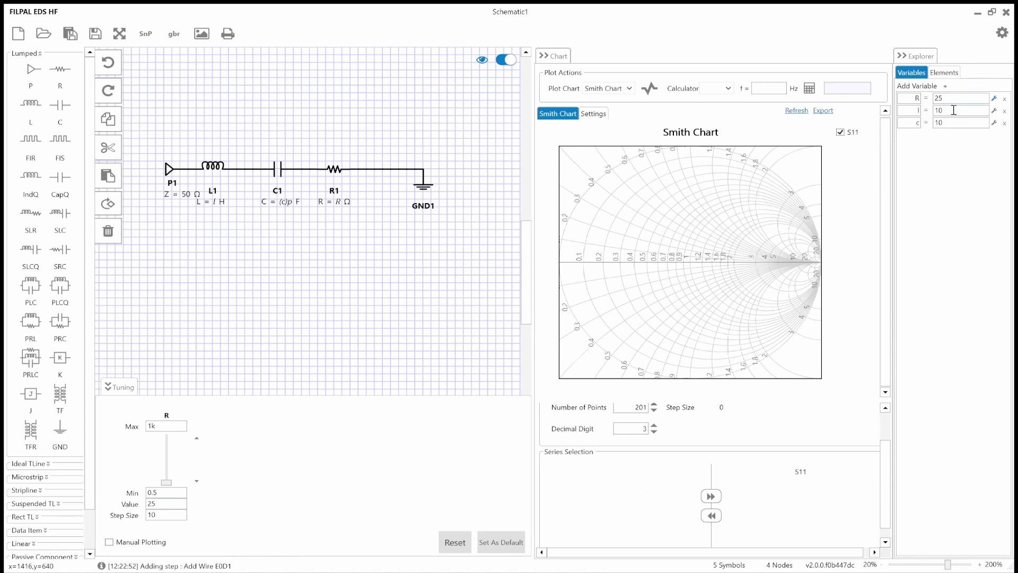
{"action": "left_click_drag", "start_coordinate": [954, 111], "coordinate": [931, 112]}
{"action": "type", "text": "1"}
{"action": "left_click", "coordinate": [651, 89]}
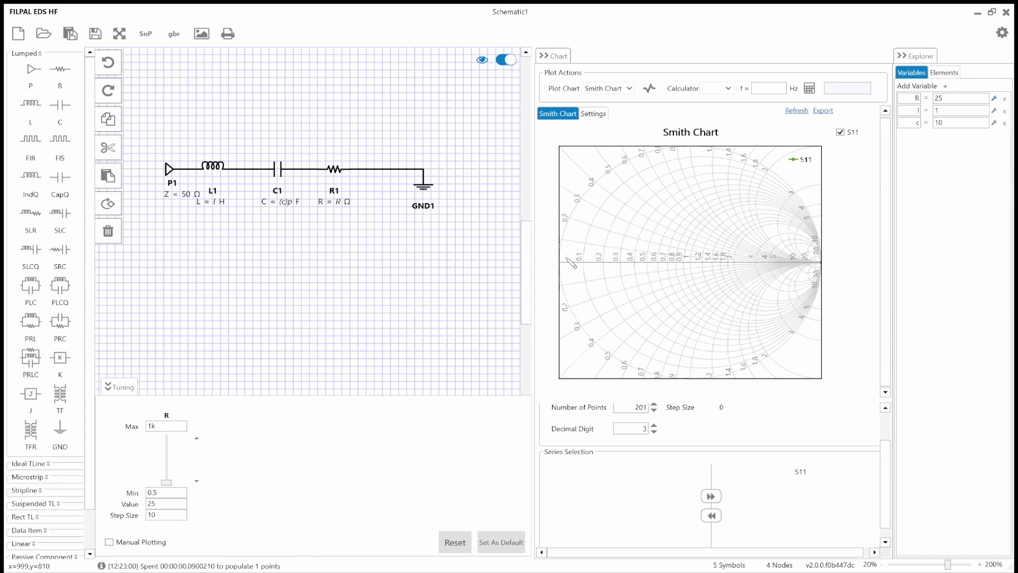
{"action": "mouse_move", "coordinate": [816, 274]}
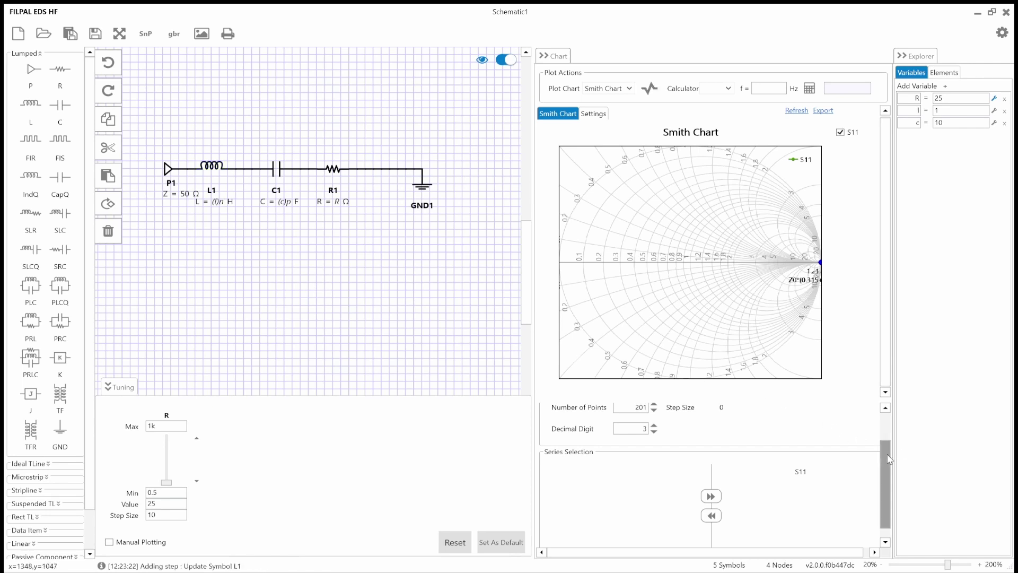
{"action": "left_click_drag", "start_coordinate": [885, 450], "coordinate": [899, 422]}
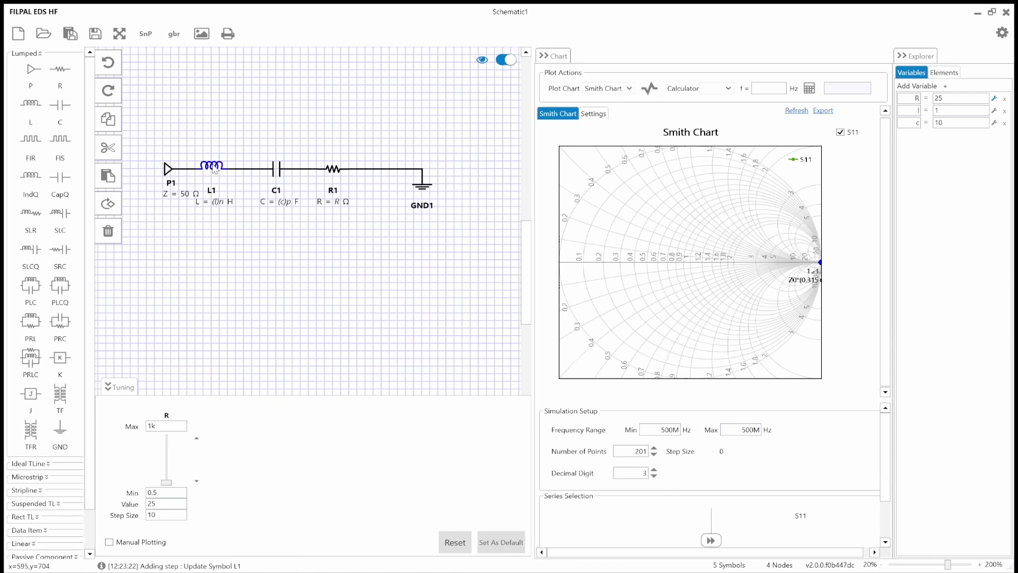
Remove inductor L1, wire port P1 straight to capacitor C1, and plot S11 with its marker values for comparison.
{"action": "key", "text": "Delete"}
{"action": "left_click", "coordinate": [260, 169]}
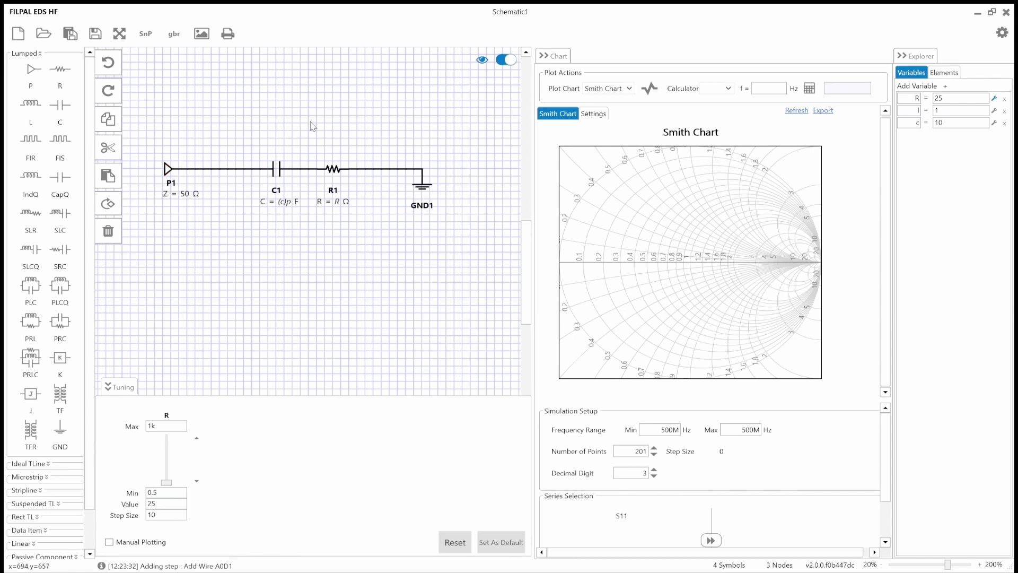
{"action": "left_click", "coordinate": [658, 95]}
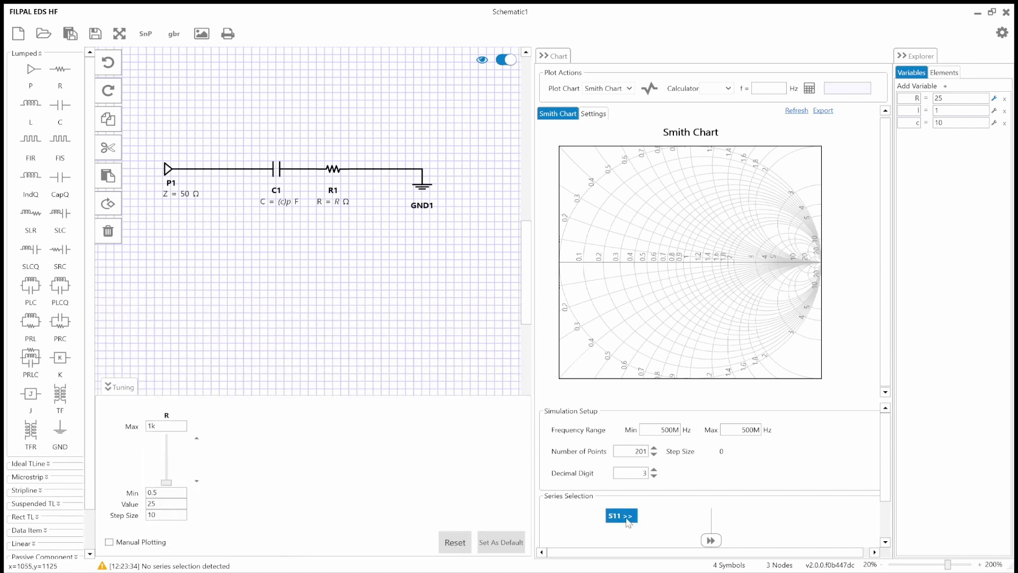
{"action": "left_click", "coordinate": [619, 517]}
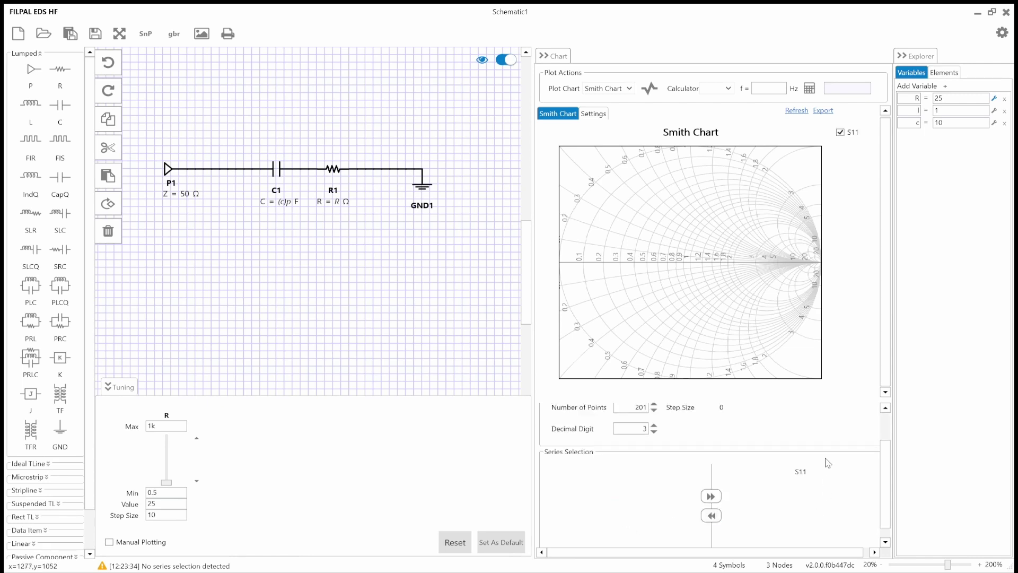
{"action": "left_click", "coordinate": [655, 94]}
{"action": "mouse_move", "coordinate": [676, 323]}
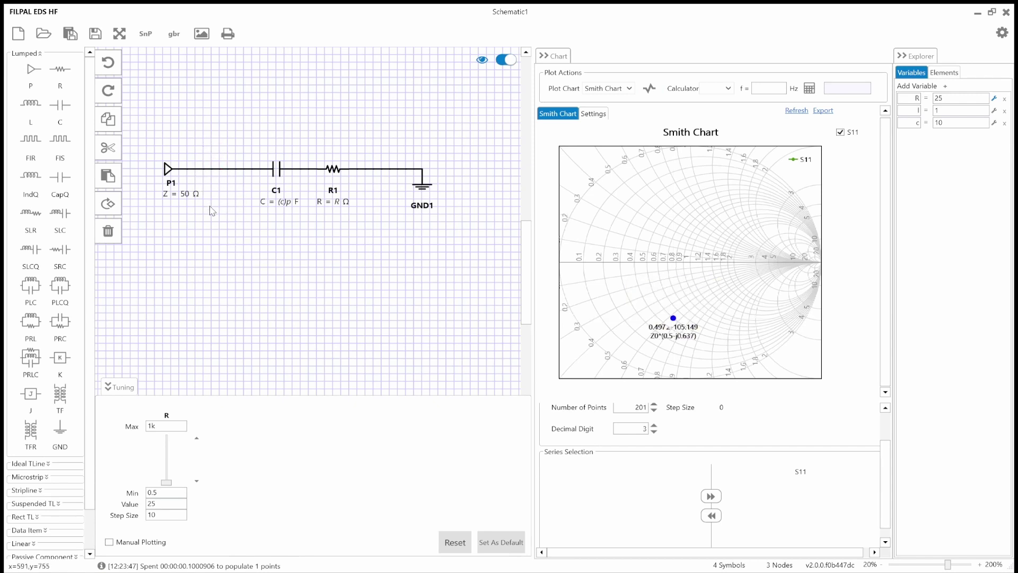
Undo the direct wire and the removal of inductor L1, and replot S11.
{"action": "key", "text": "ctrl+z"}
{"action": "key", "text": "ctrl+z"}
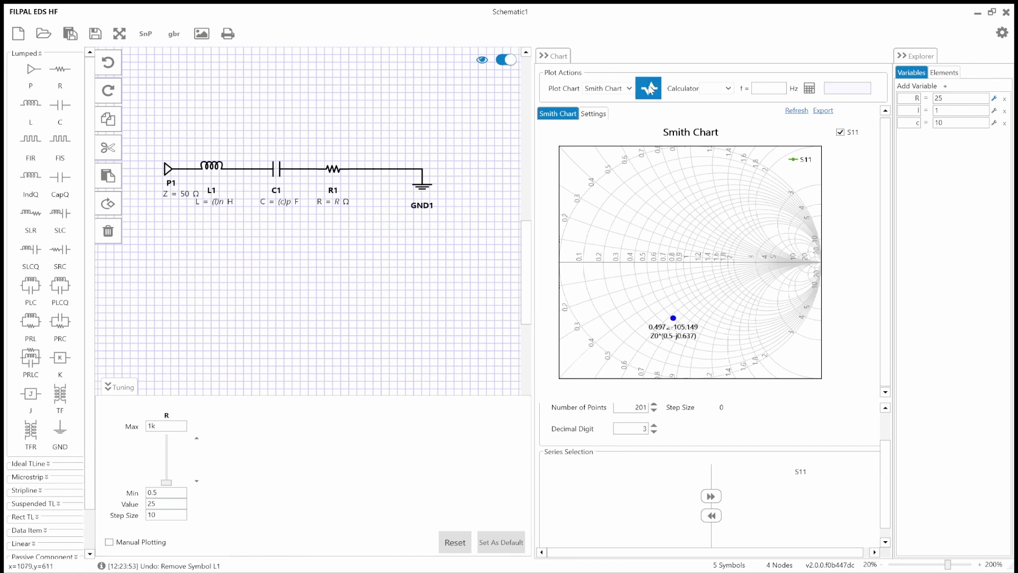
{"action": "left_click", "coordinate": [650, 89]}
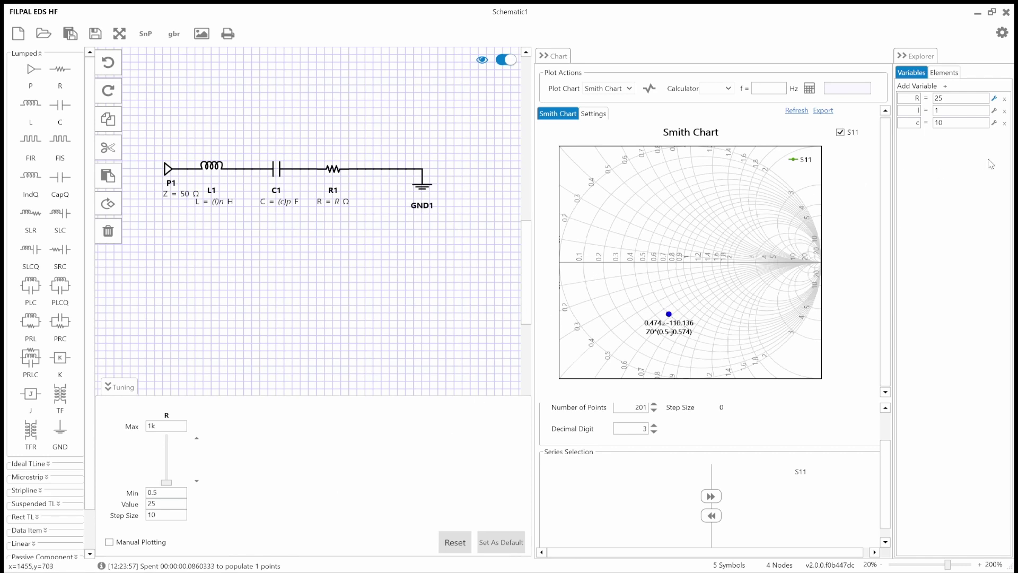
Add variable l to the tuning controls with a maximum of 100 and a step size of 1.
{"action": "left_click", "coordinate": [995, 111]}
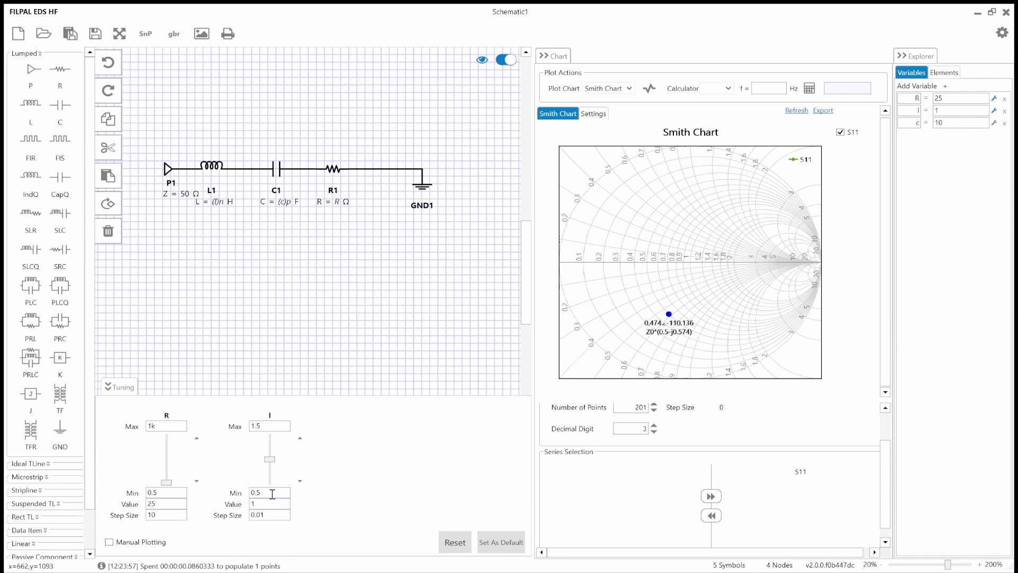
{"action": "double_click", "coordinate": [268, 429]}
{"action": "type", "text": "100"}
{"action": "double_click", "coordinate": [266, 514]}
{"action": "type", "text": "1"}
Tune variable l upward in single steps to 21 to move the S11 point on the Smith chart.
{"action": "left_click", "coordinate": [300, 438]}
{"action": "left_click", "coordinate": [300, 438]}
{"action": "left_click", "coordinate": [299, 438]}
{"action": "left_click", "coordinate": [300, 438]}
{"action": "left_click", "coordinate": [300, 438]}
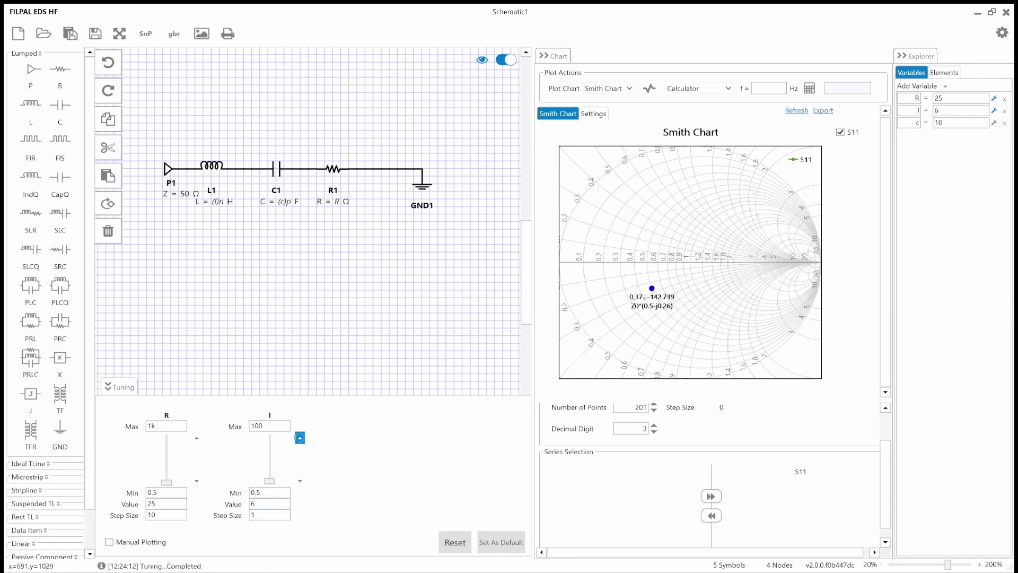
{"action": "left_click", "coordinate": [299, 438]}
{"action": "left_click", "coordinate": [300, 438]}
{"action": "left_click", "coordinate": [299, 438]}
{"action": "left_click", "coordinate": [299, 438]}
{"action": "left_click", "coordinate": [300, 438]}
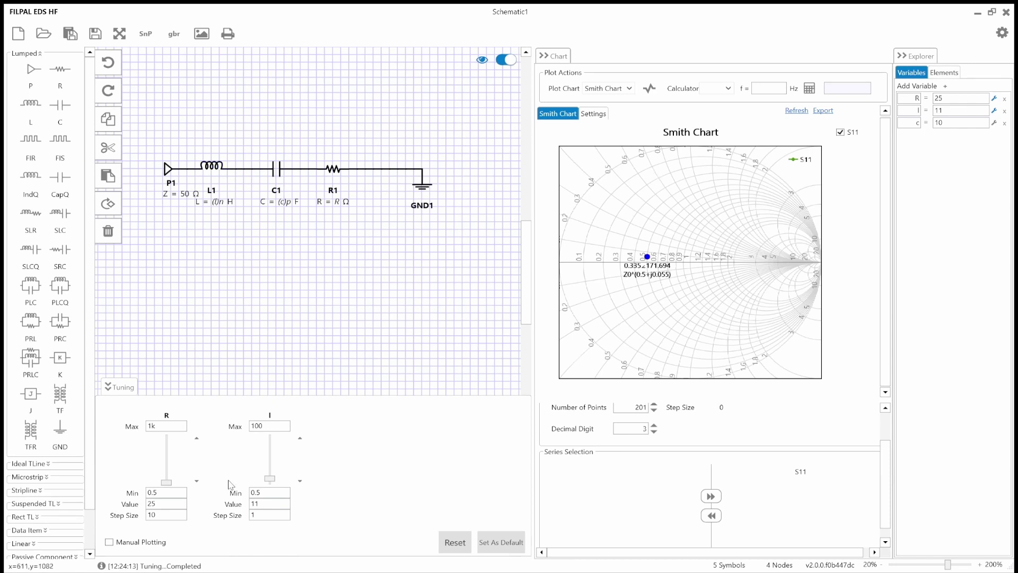
{"action": "left_click", "coordinate": [300, 438]}
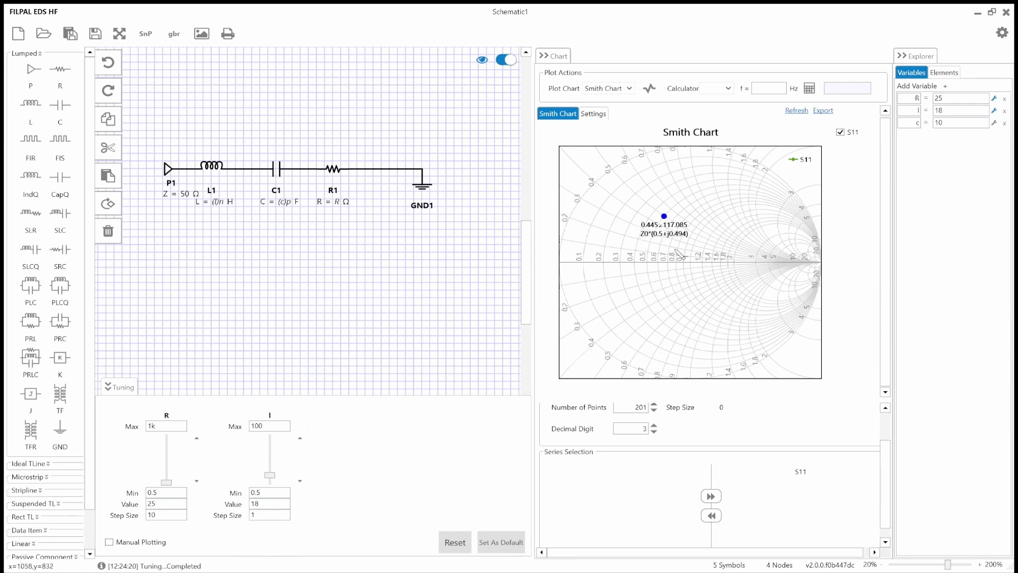
{"action": "left_click", "coordinate": [300, 438]}
{"action": "left_click", "coordinate": [300, 438]}
{"action": "left_click", "coordinate": [300, 438]}
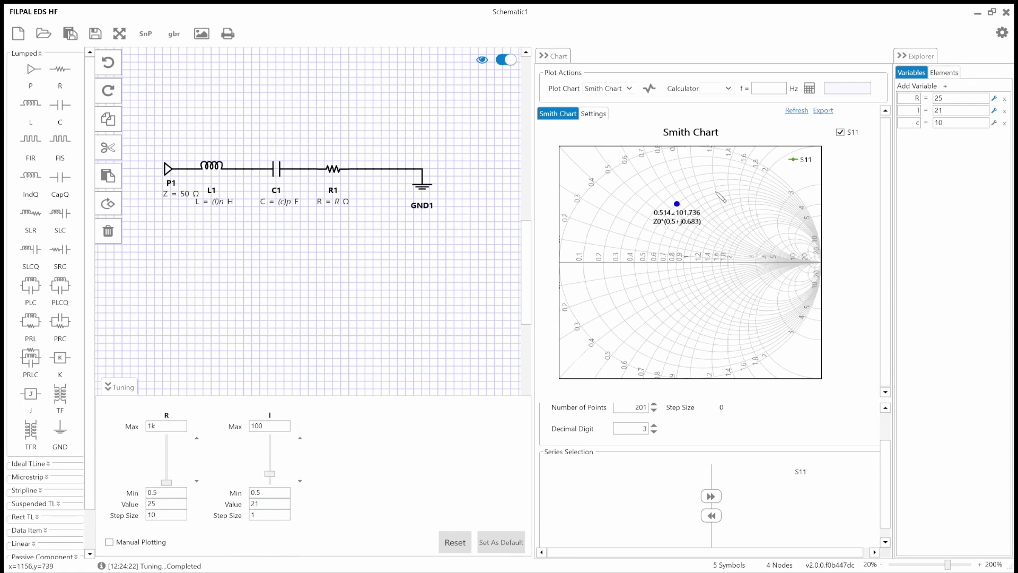
Move port P1 nine grid units away from inductor L1 and delete the wire between them.
{"action": "scroll", "coordinate": [229, 273], "scroll_direction": "up", "scroll_amount": 1}
{"action": "scroll", "coordinate": [228, 243], "scroll_direction": "up", "scroll_amount": 1}
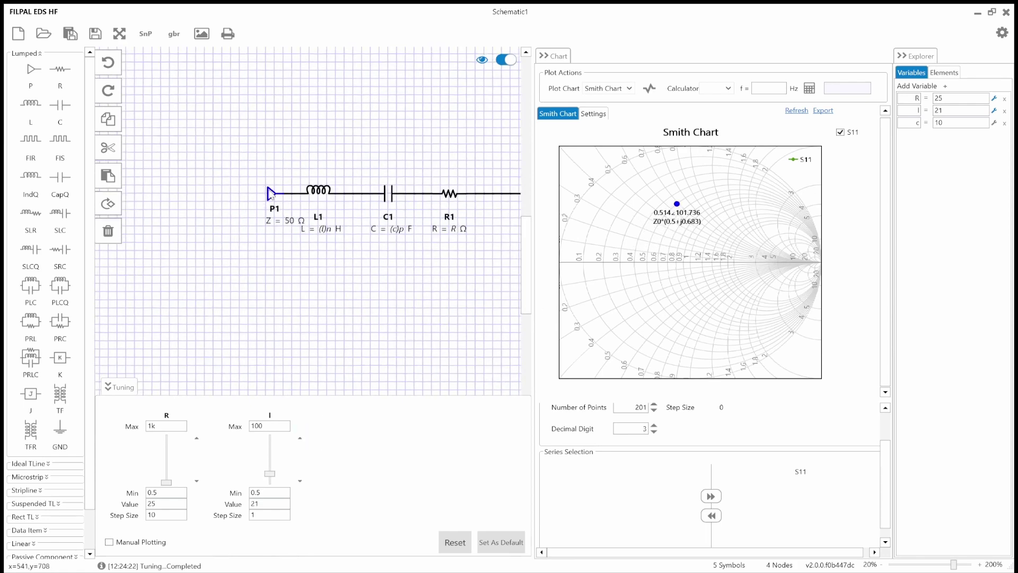
{"action": "left_click_drag", "start_coordinate": [271, 194], "coordinate": [201, 194]}
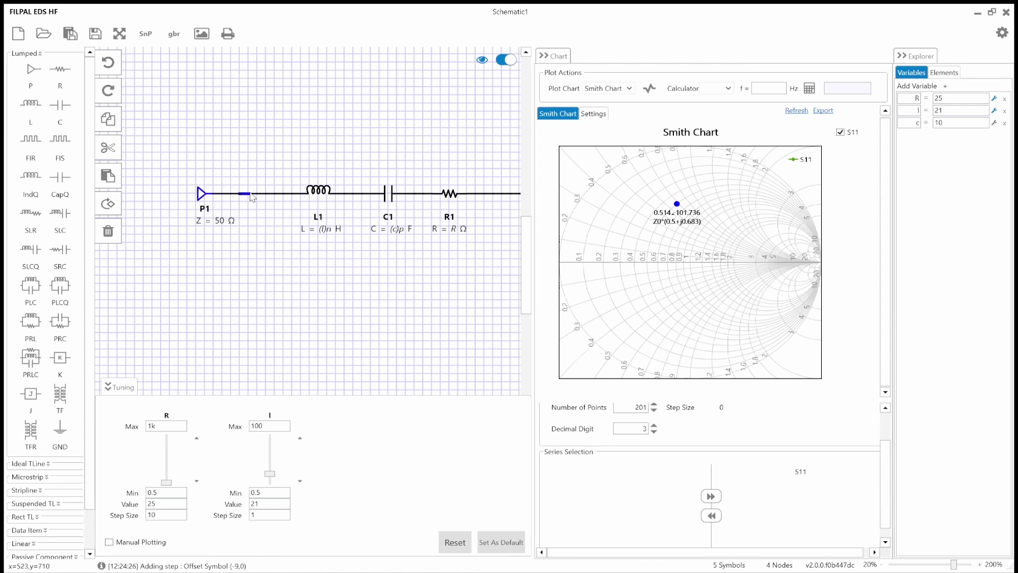
{"action": "key", "text": "Delete"}
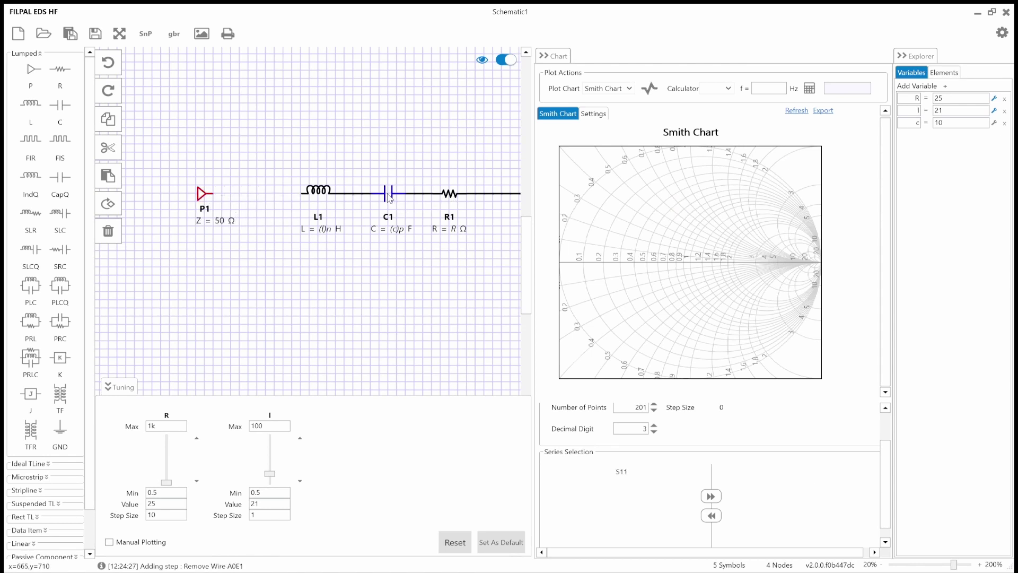
Insert a copy of capacitor C1 wired between port P1 and inductor L1, and plot S11 on the Smith chart.
{"action": "key", "text": "ctrl+v"}
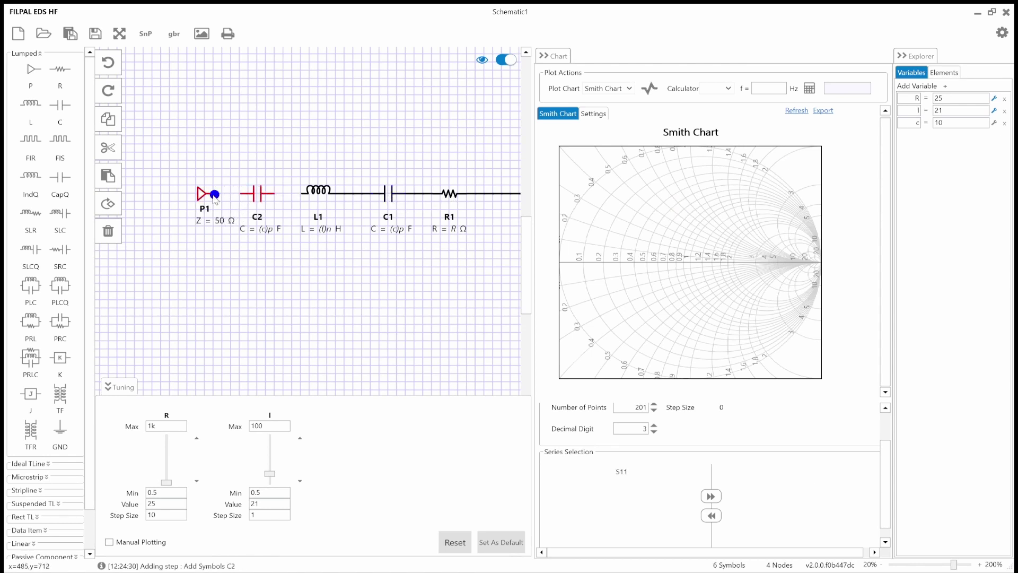
{"action": "left_click_drag", "start_coordinate": [242, 195], "coordinate": [304, 193]}
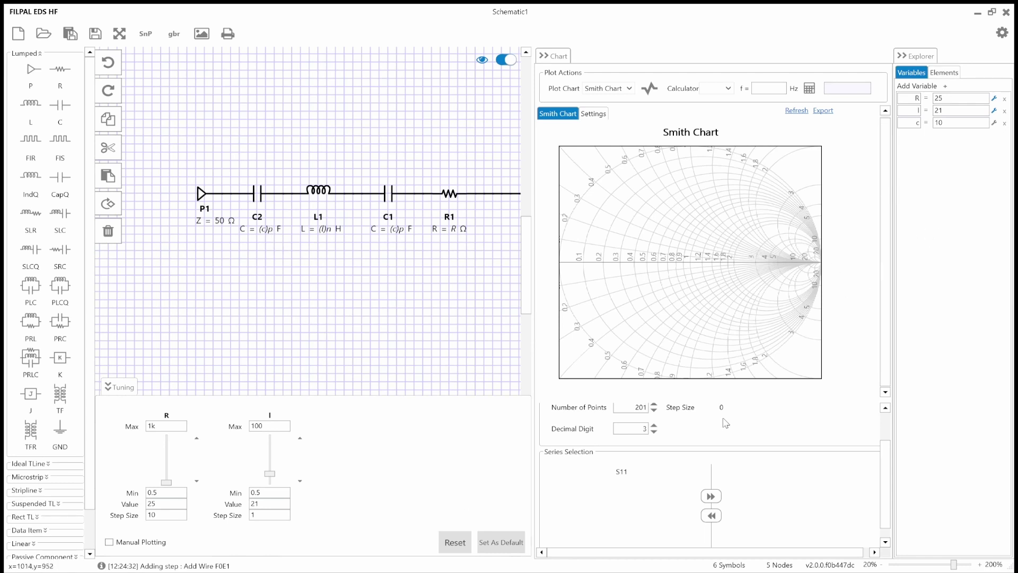
{"action": "double_click", "coordinate": [625, 471]}
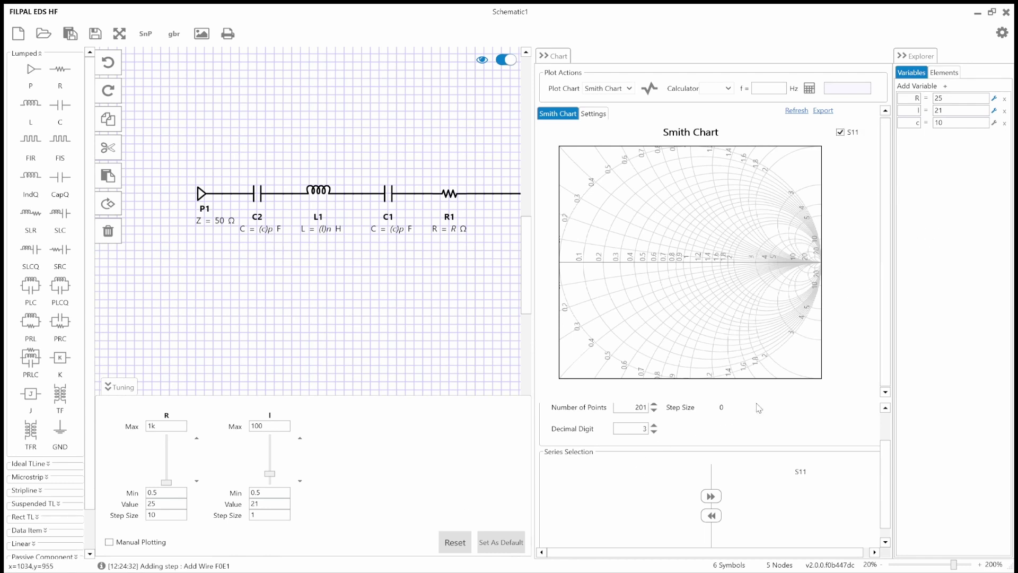
{"action": "left_click", "coordinate": [650, 91]}
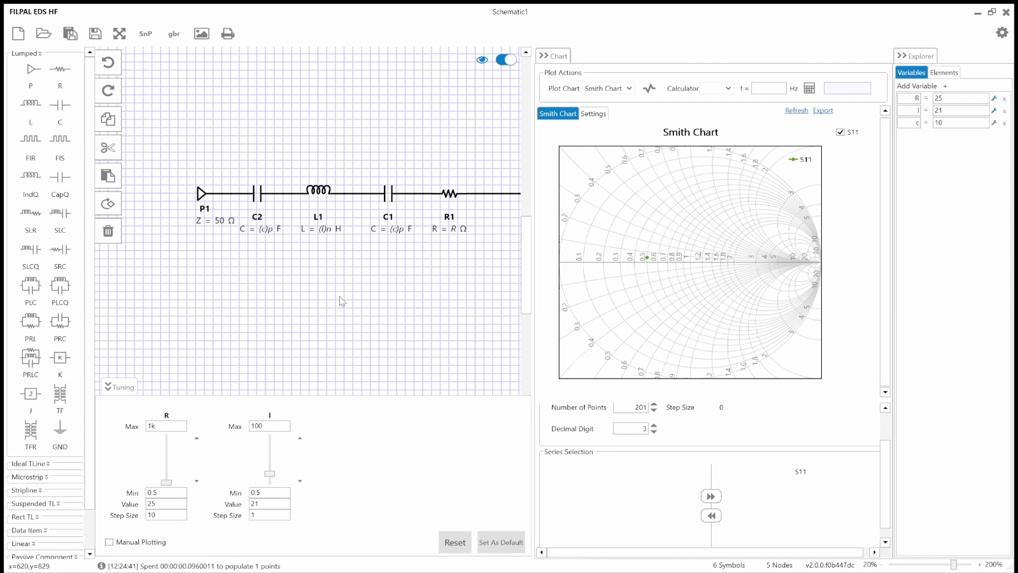
Delete capacitor C2 and inductor L1, and wire port P1 directly to capacitor C1.
{"action": "left_click_drag", "start_coordinate": [222, 161], "coordinate": [357, 272]}
{"action": "key", "text": "Delete"}
{"action": "left_click_drag", "start_coordinate": [209, 193], "coordinate": [371, 194]}
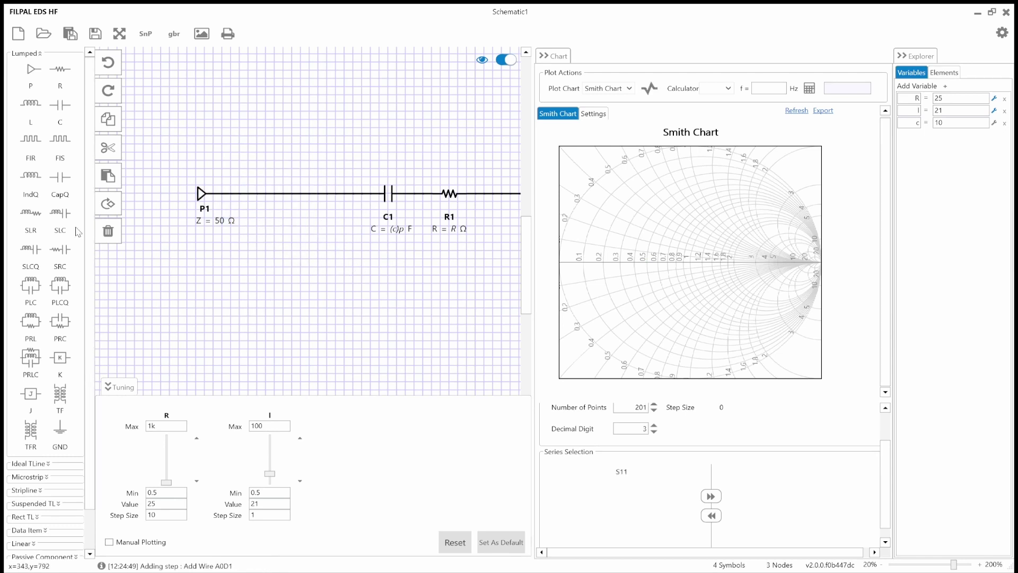
Add a vertical shunt capacitor from the wire between P1 and C1 to a new ground, and set it to (c)p F.
{"action": "left_click", "coordinate": [60, 109]}
{"action": "left_click", "coordinate": [309, 243]}
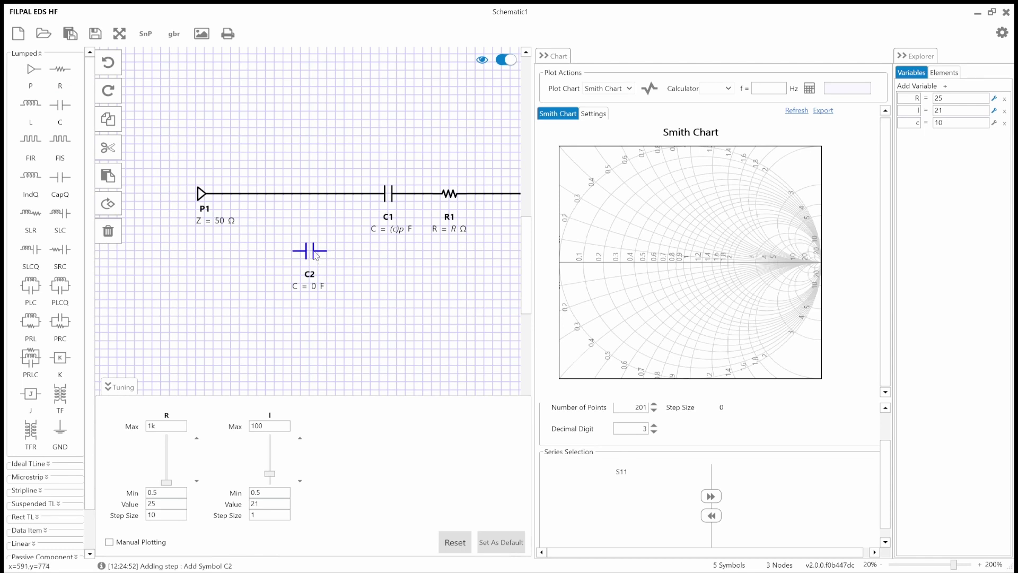
{"action": "key", "text": "ctrl+r"}
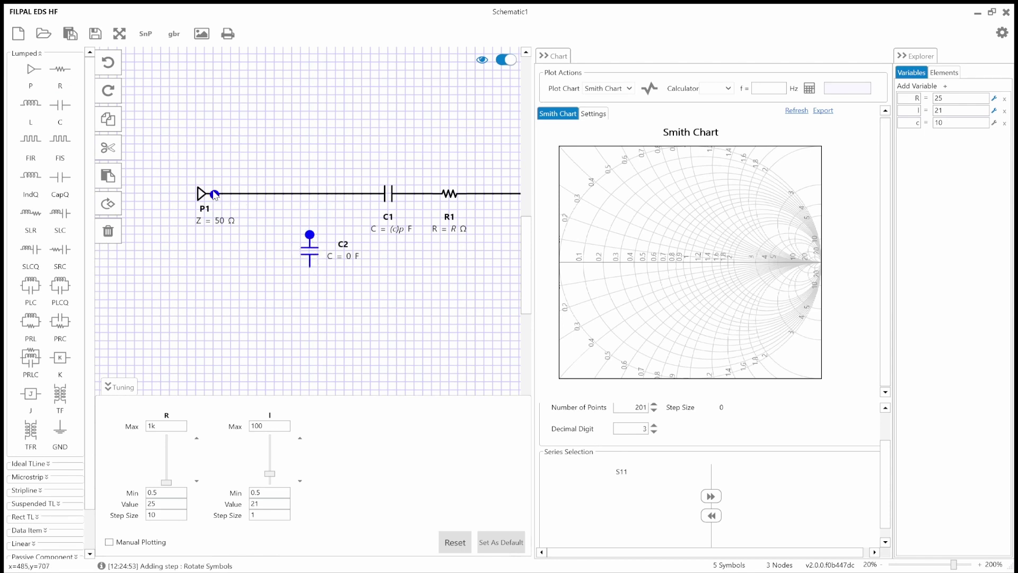
{"action": "left_click", "coordinate": [227, 194]}
{"action": "left_click_drag", "start_coordinate": [59, 443], "coordinate": [310, 297]}
{"action": "left_click", "coordinate": [312, 267]}
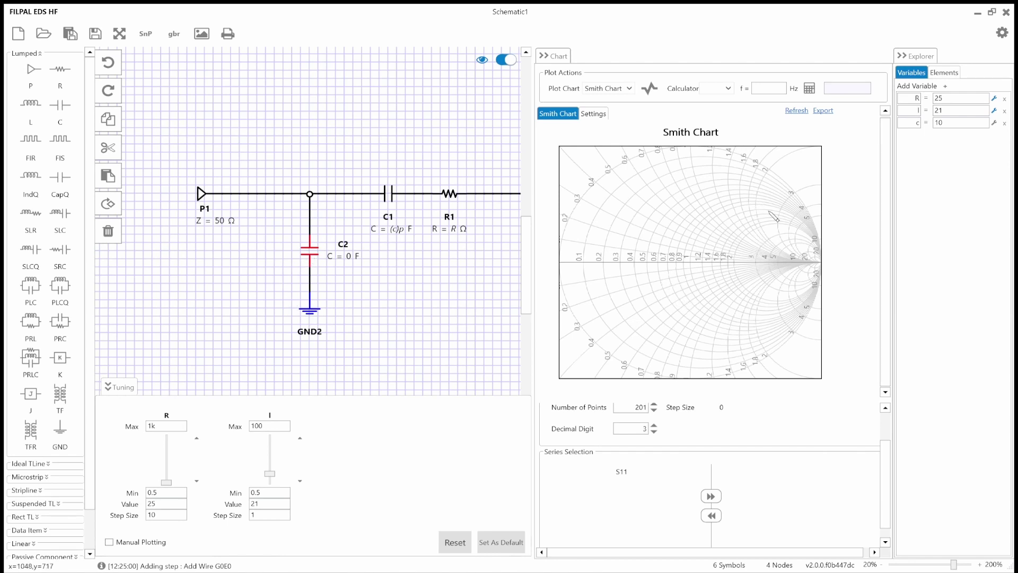
{"action": "left_click", "coordinate": [312, 256]}
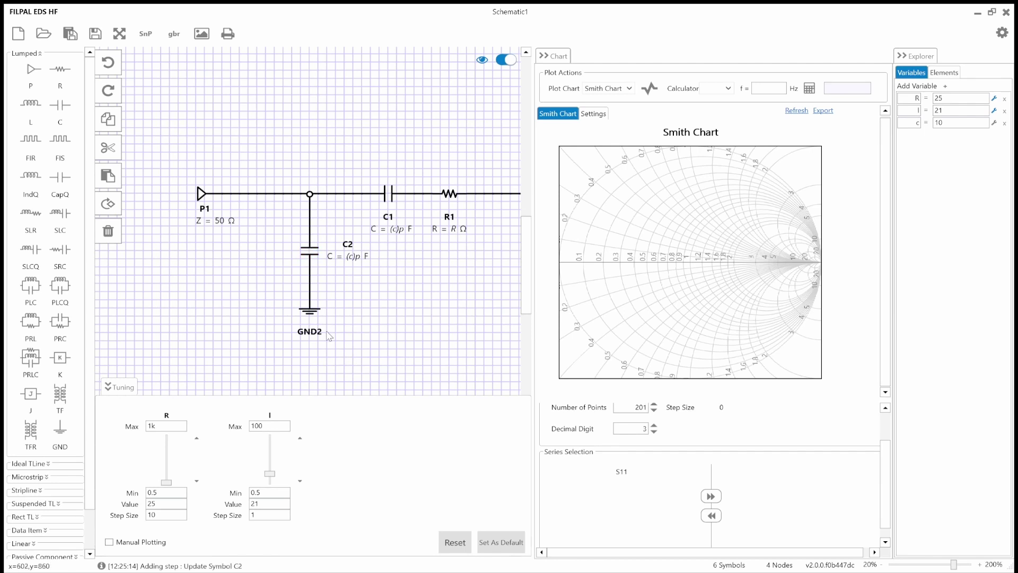
Delete the shunt capacitor C2 with its ground, and plot S11 of the remaining series circuit on the Smith chart.
{"action": "left_click_drag", "start_coordinate": [345, 350], "coordinate": [263, 187]}
{"action": "key", "text": "Delete"}
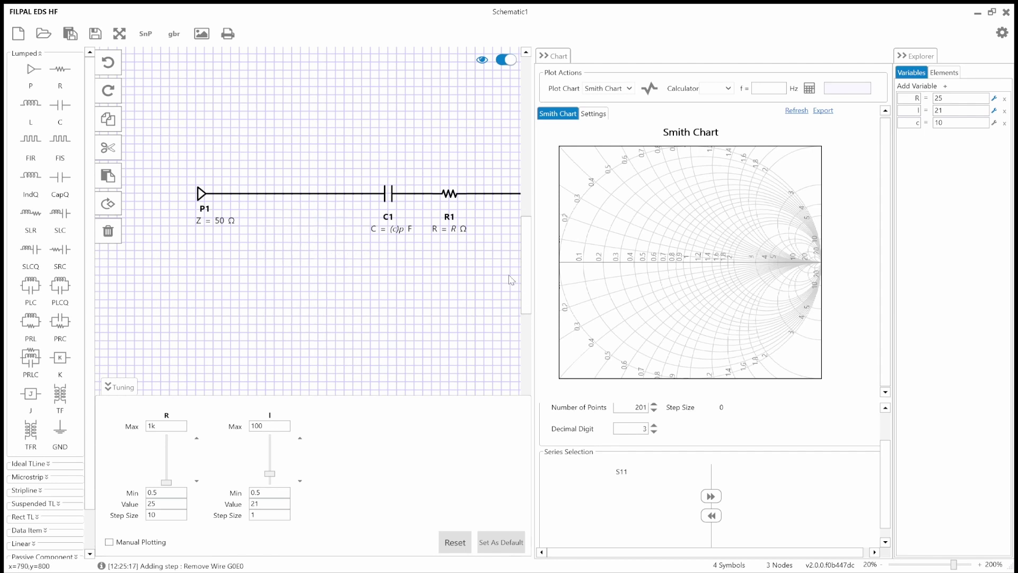
{"action": "double_click", "coordinate": [622, 472]}
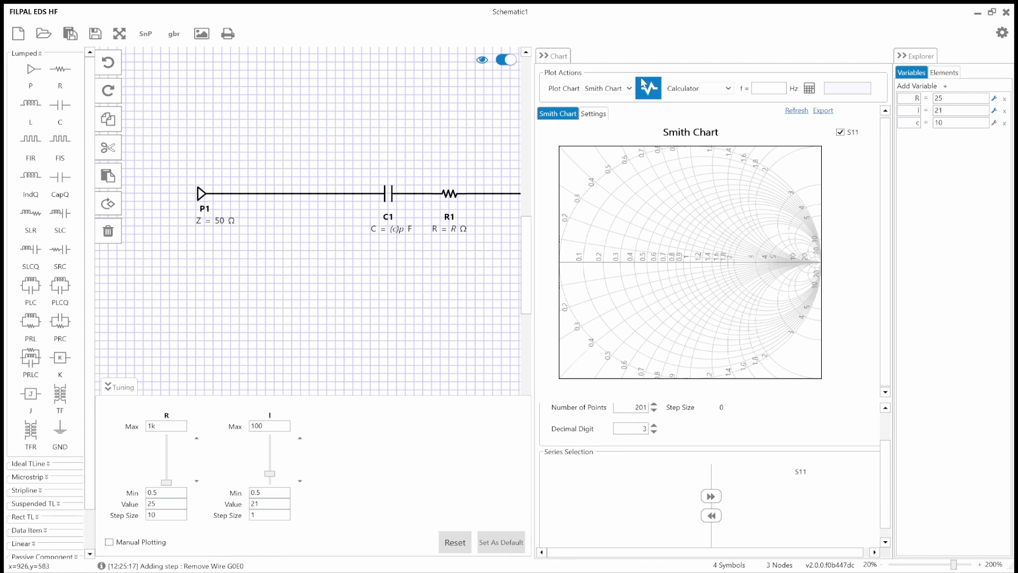
{"action": "left_click", "coordinate": [650, 88]}
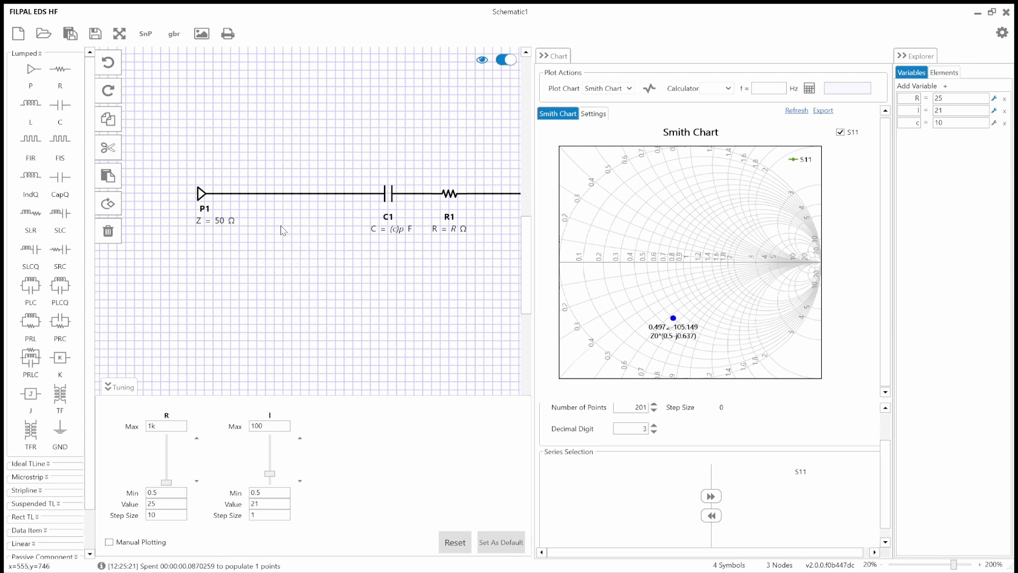
Undo the removal of the shunt capacitor branch and replot S11 on the Smith chart.
{"action": "key", "text": "ctrl+z"}
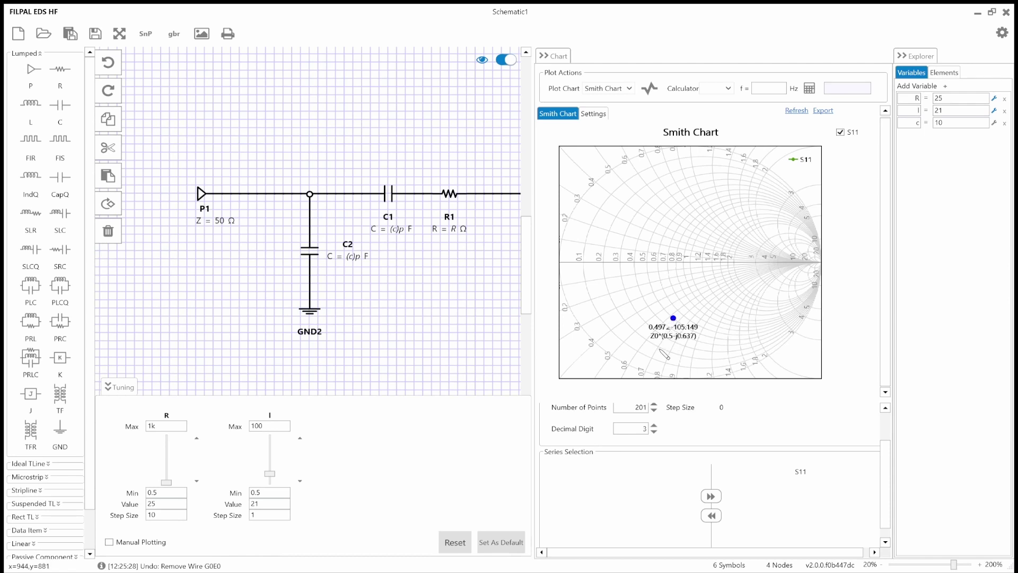
{"action": "left_click", "coordinate": [652, 91]}
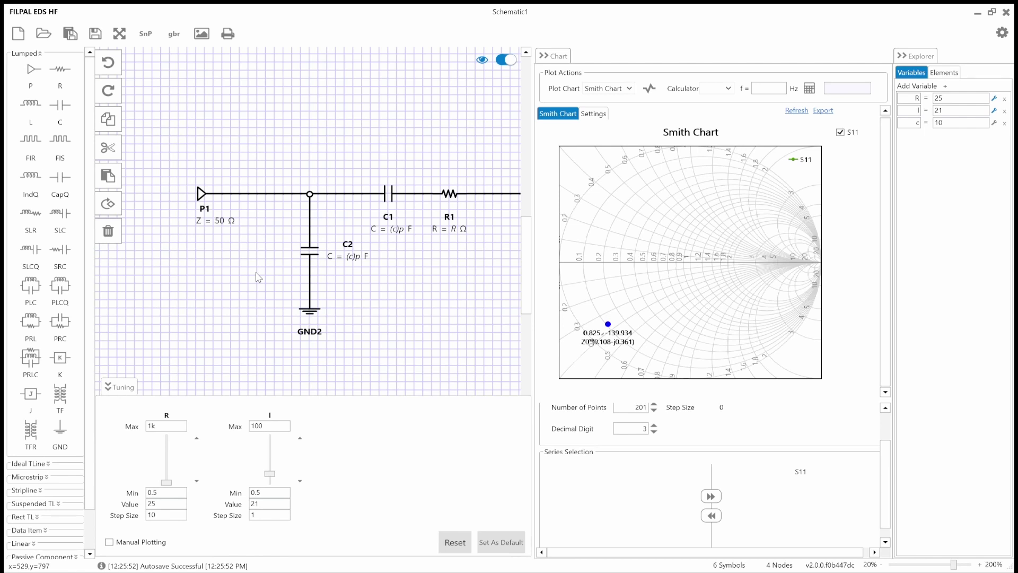
Delete capacitors C1 and C2 and ground GND2 with their wires, and set variable R to 200.
{"action": "left_click", "coordinate": [119, 387]}
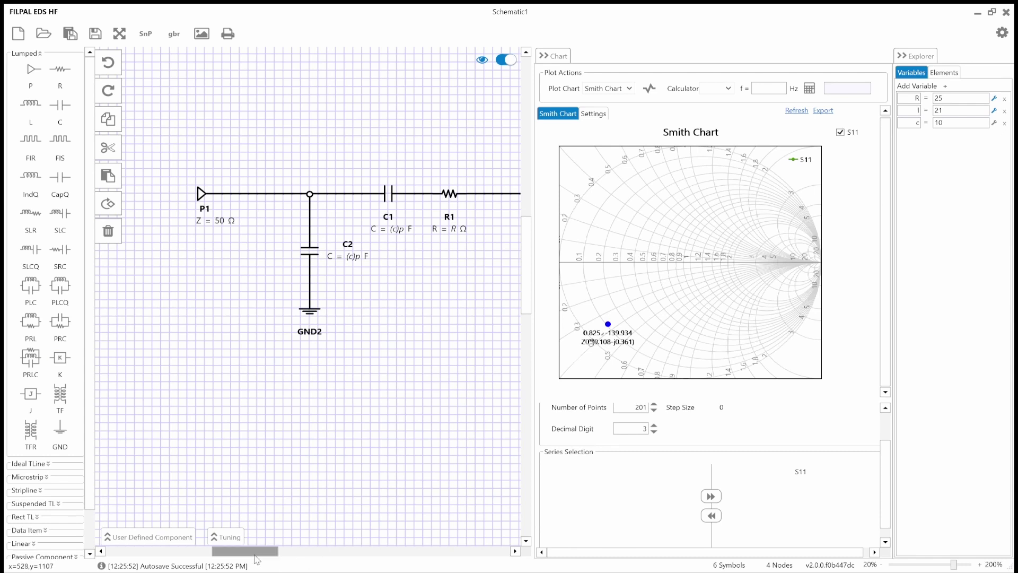
{"action": "mouse_move", "coordinate": [257, 551]}
{"action": "left_mouse_down"}
{"action": "mouse_move", "coordinate": [279, 551]}
{"action": "mouse_move", "coordinate": [267, 551]}
{"action": "left_mouse_up"}
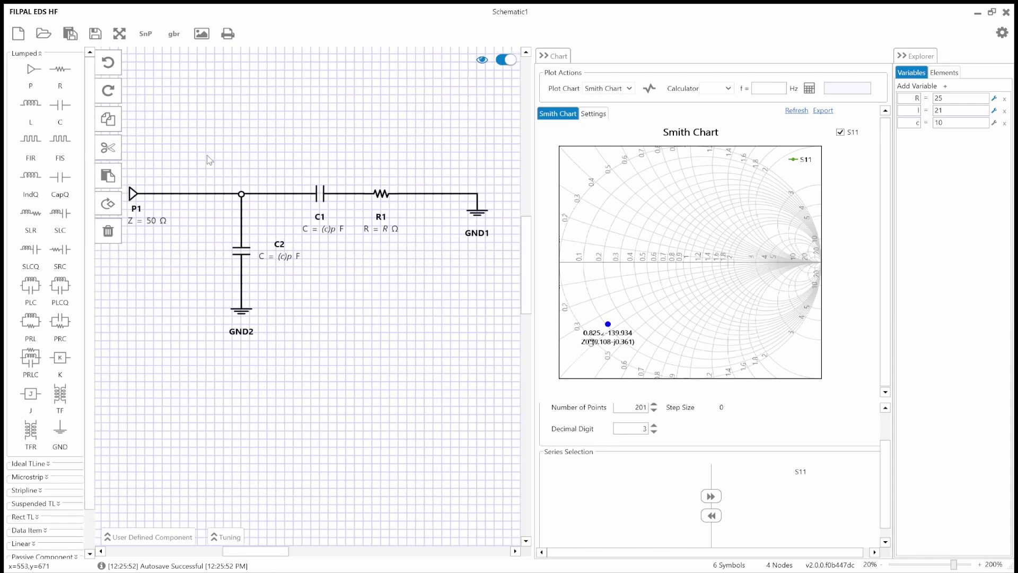
{"action": "left_click_drag", "start_coordinate": [206, 153], "coordinate": [347, 352]}
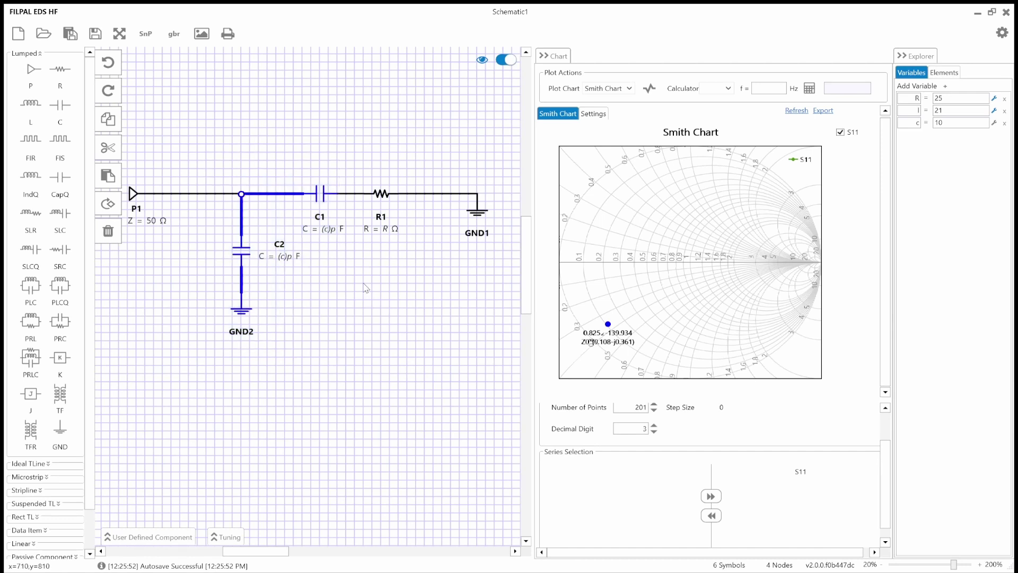
{"action": "key", "text": "Delete"}
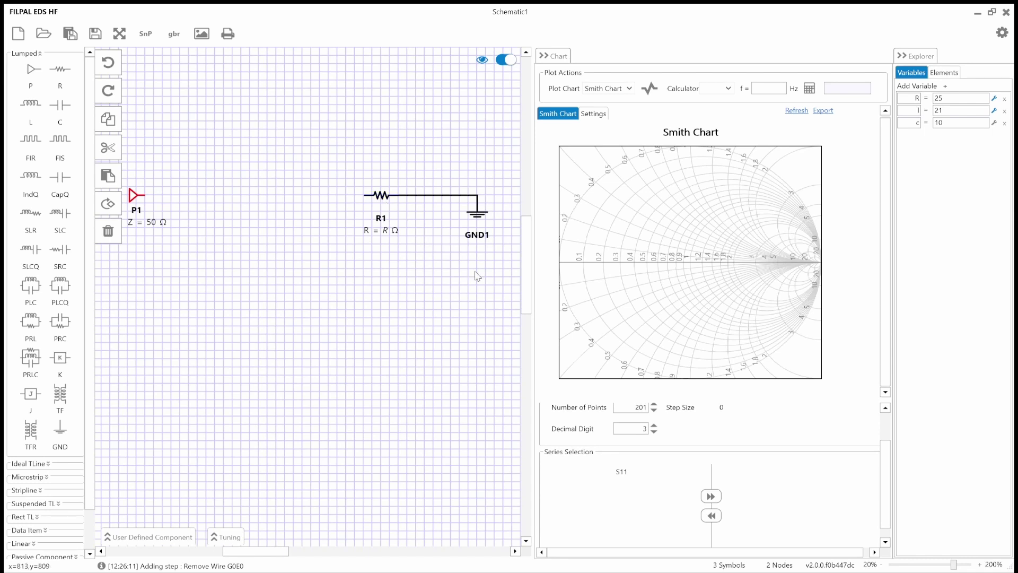
{"action": "left_click_drag", "start_coordinate": [967, 101], "coordinate": [902, 96]}
{"action": "left_click", "coordinate": [467, 332]}
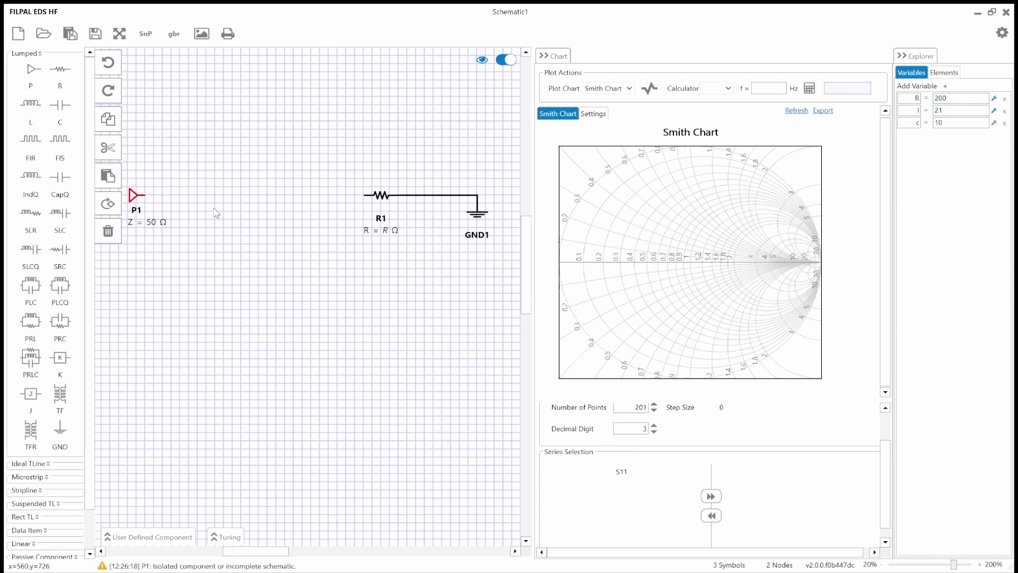
Wire an FIR element with X = -100j between port P1 and resistor R1, and set P1's impedance to 100 Ω.
{"action": "left_click", "coordinate": [29, 143]}
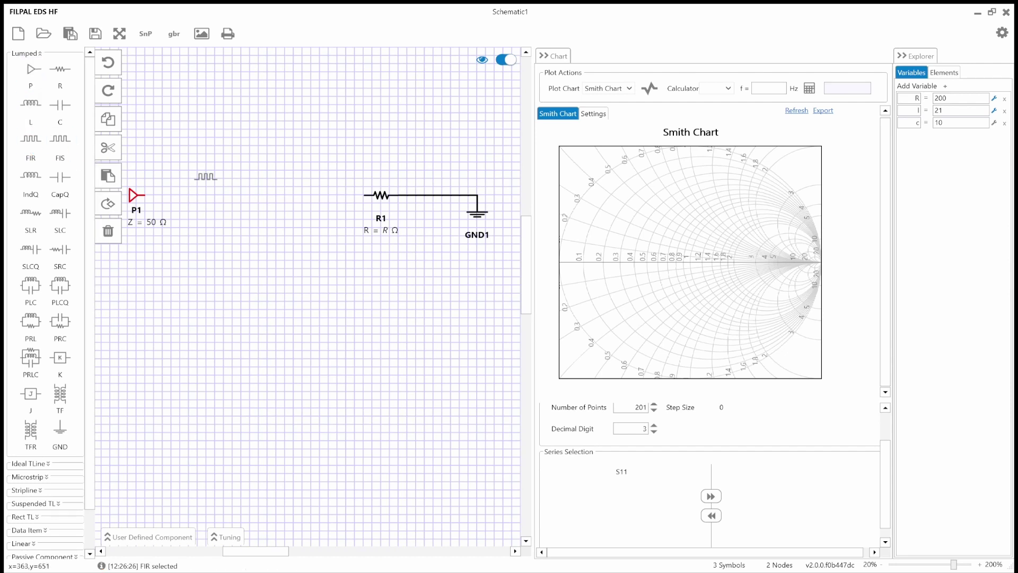
{"action": "left_click", "coordinate": [309, 188]}
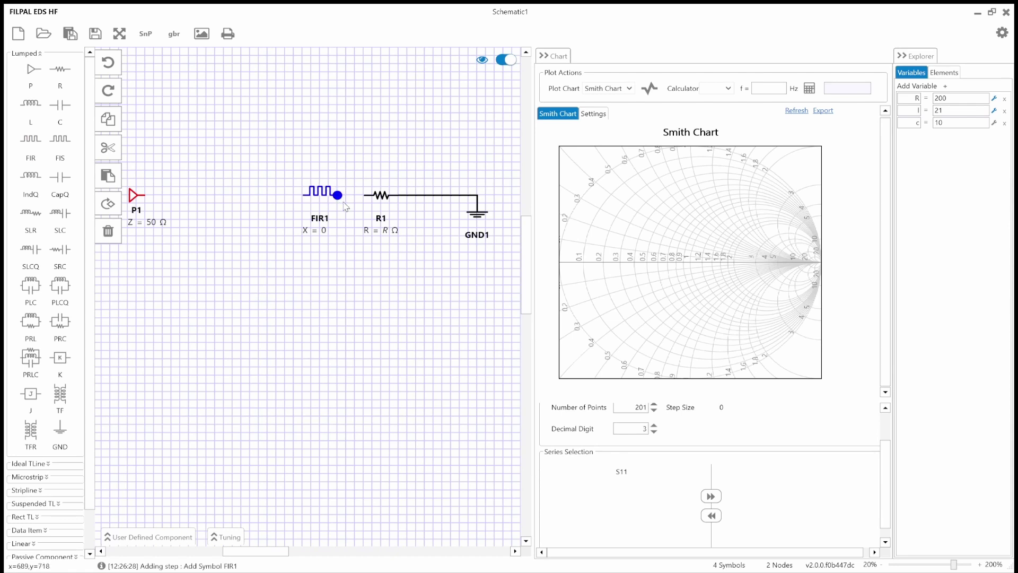
{"action": "left_click_drag", "start_coordinate": [341, 195], "coordinate": [365, 198]}
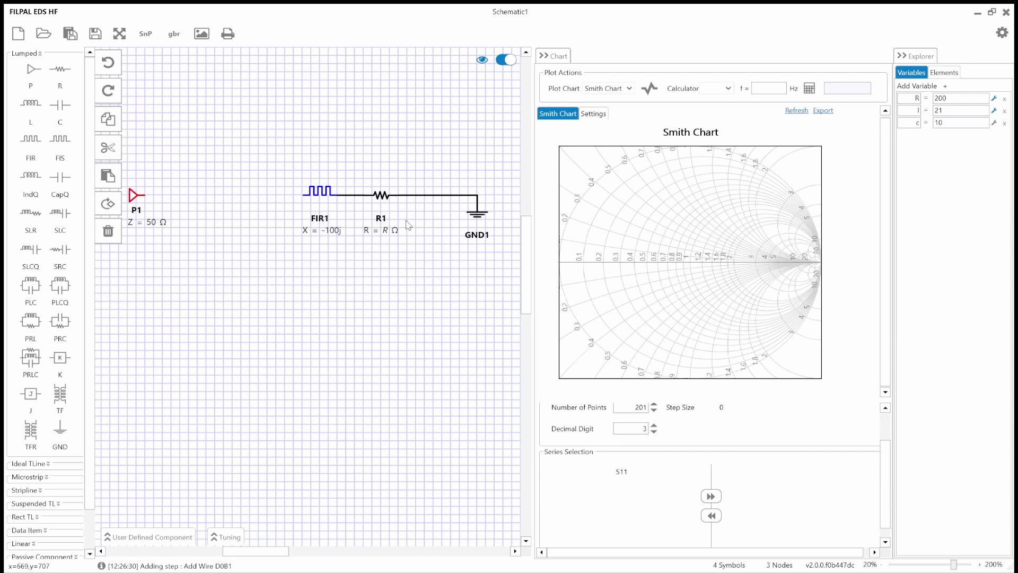
{"action": "left_click_drag", "start_coordinate": [145, 201], "coordinate": [302, 197]}
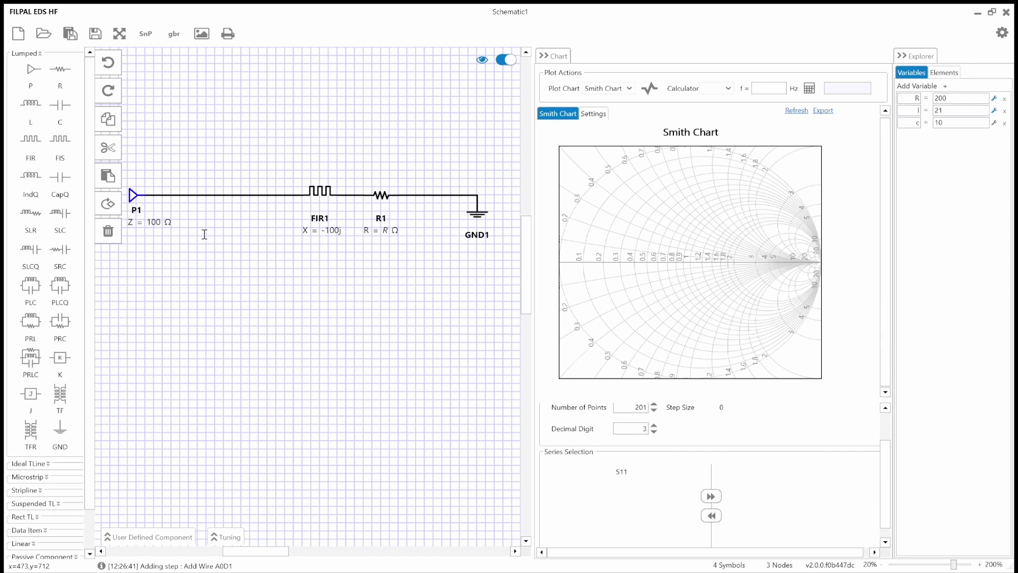
Plot S11 of the FIR and resistor load on the Smith chart and label the plotted point with its impedance.
{"action": "double_click", "coordinate": [623, 472]}
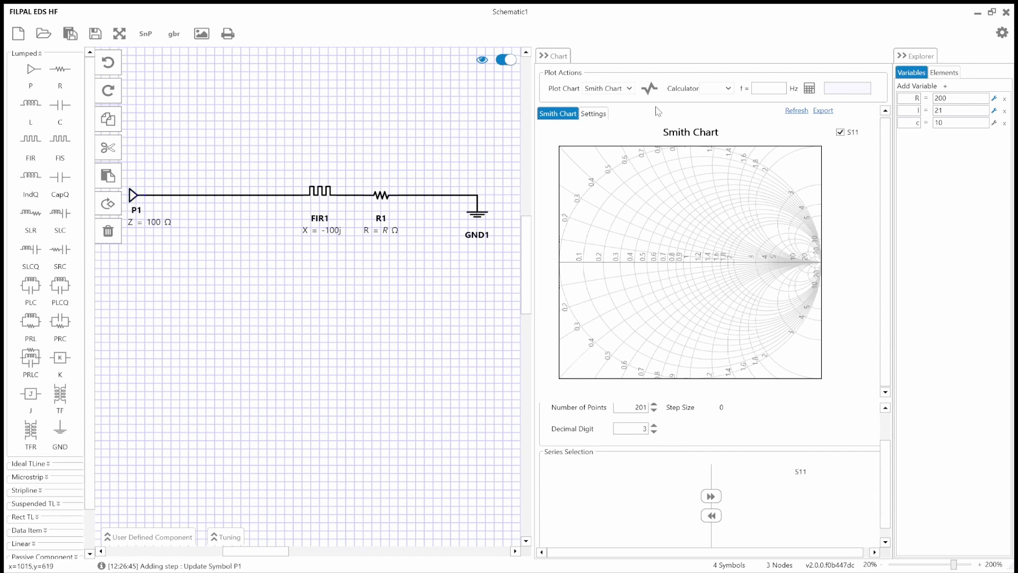
{"action": "left_click", "coordinate": [652, 89]}
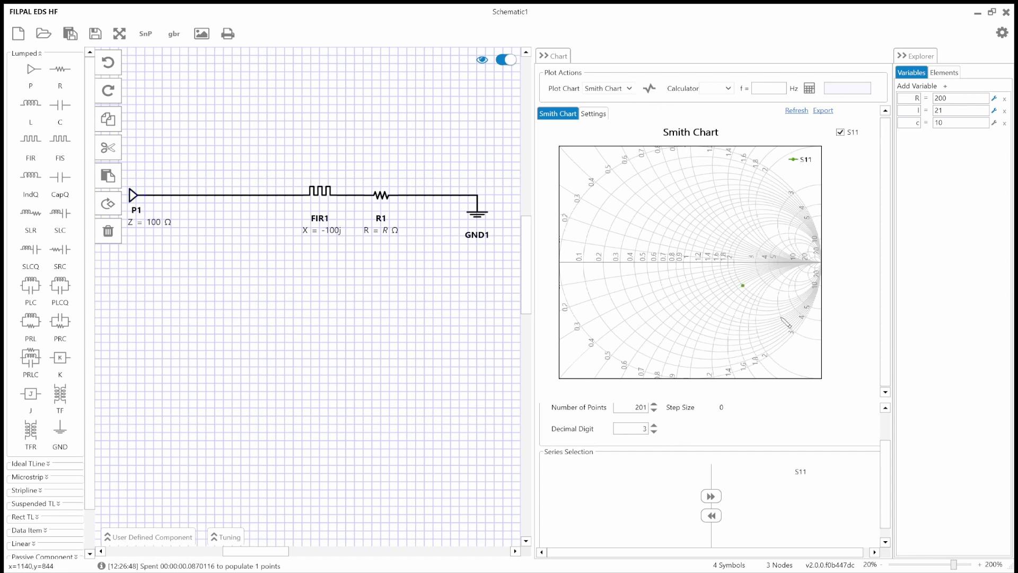
{"action": "mouse_move", "coordinate": [755, 292]}
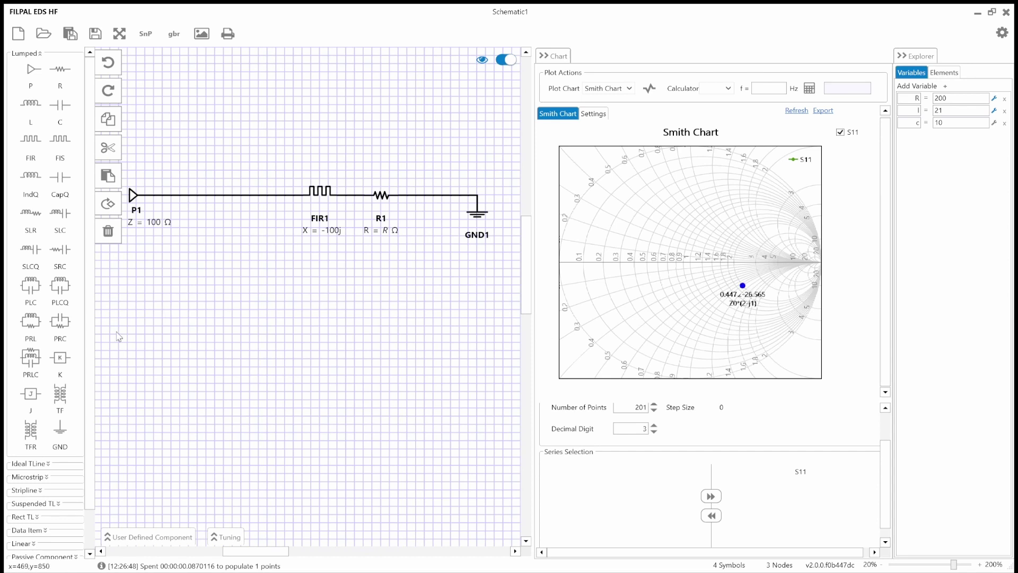
Place a vertical capacitor of (c)p F below the wire between P1 and FIR1, and set variable c to 1.
{"action": "left_click_drag", "start_coordinate": [61, 104], "coordinate": [249, 254]}
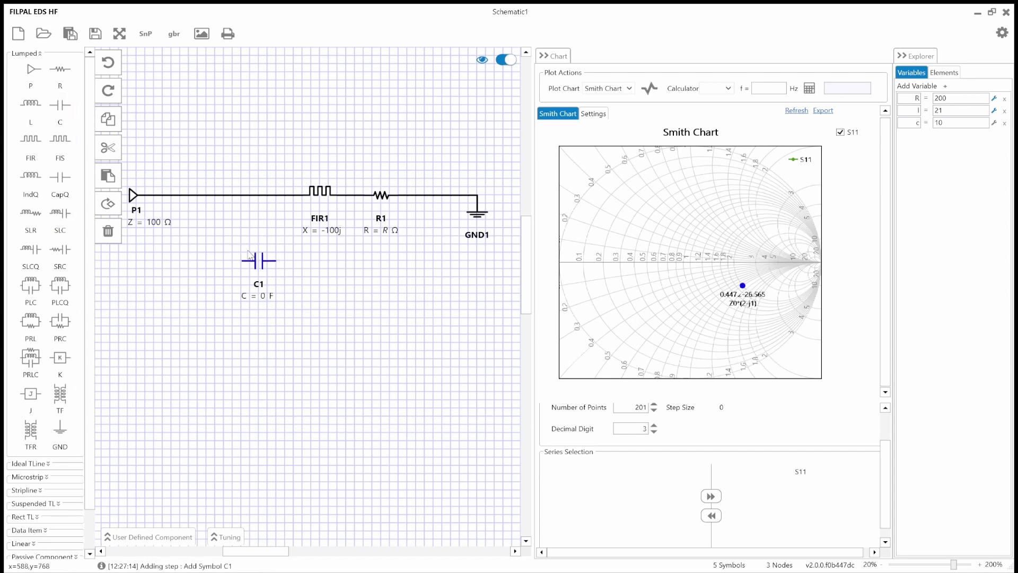
{"action": "key", "text": "ctrl+r"}
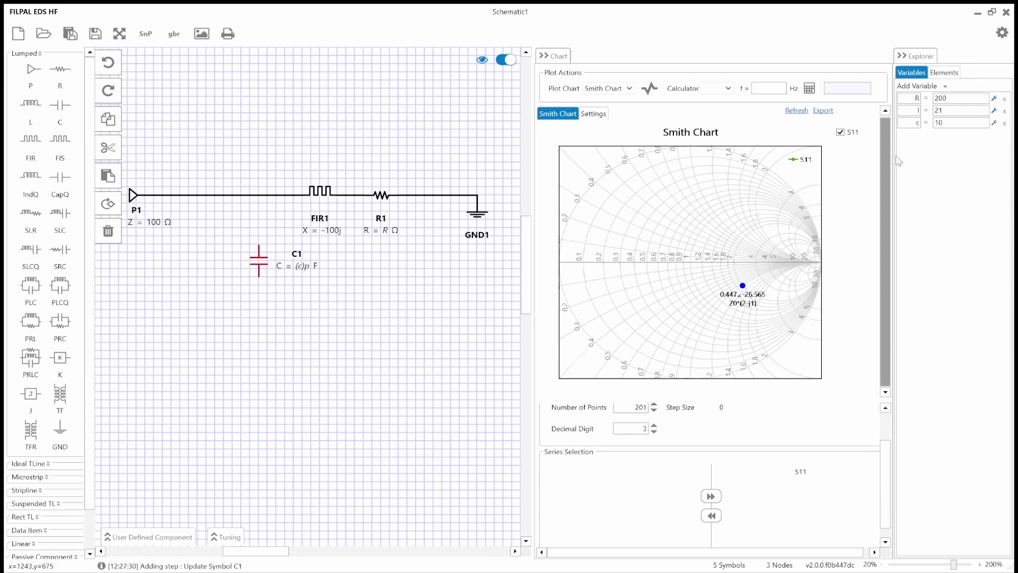
{"action": "double_click", "coordinate": [960, 123]}
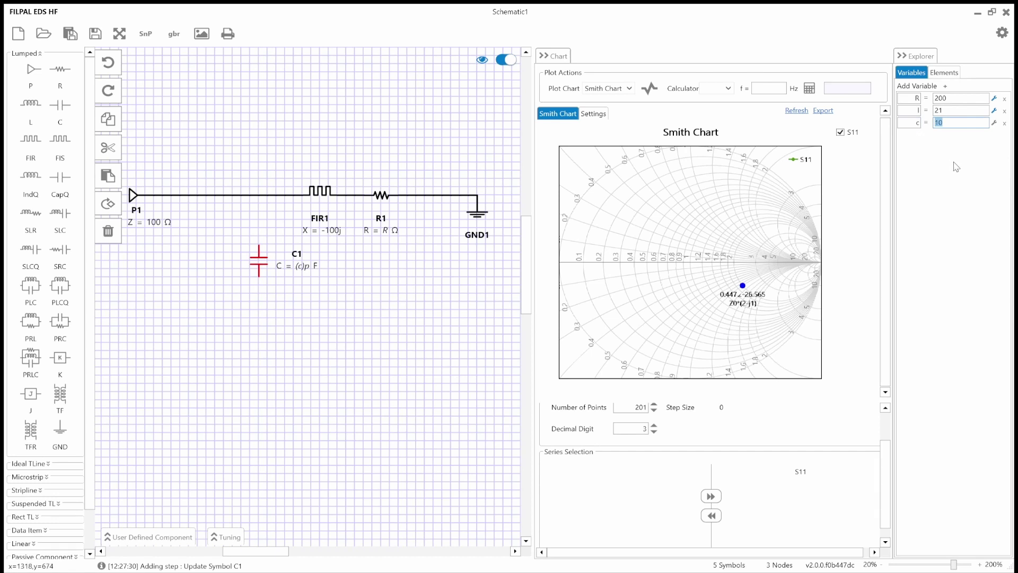
{"action": "type", "text": "1"}
Connect capacitor C1 as a shunt from the P1 wire to a new ground, and replot S11 on the Smith chart.
{"action": "left_click_drag", "start_coordinate": [259, 245], "coordinate": [167, 195]}
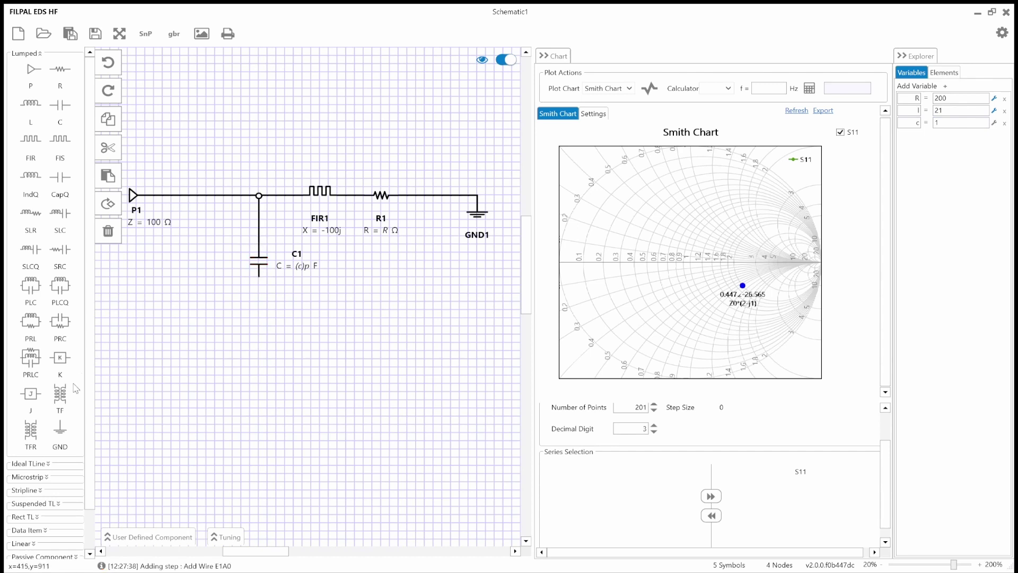
{"action": "left_click_drag", "start_coordinate": [60, 427], "coordinate": [259, 276]}
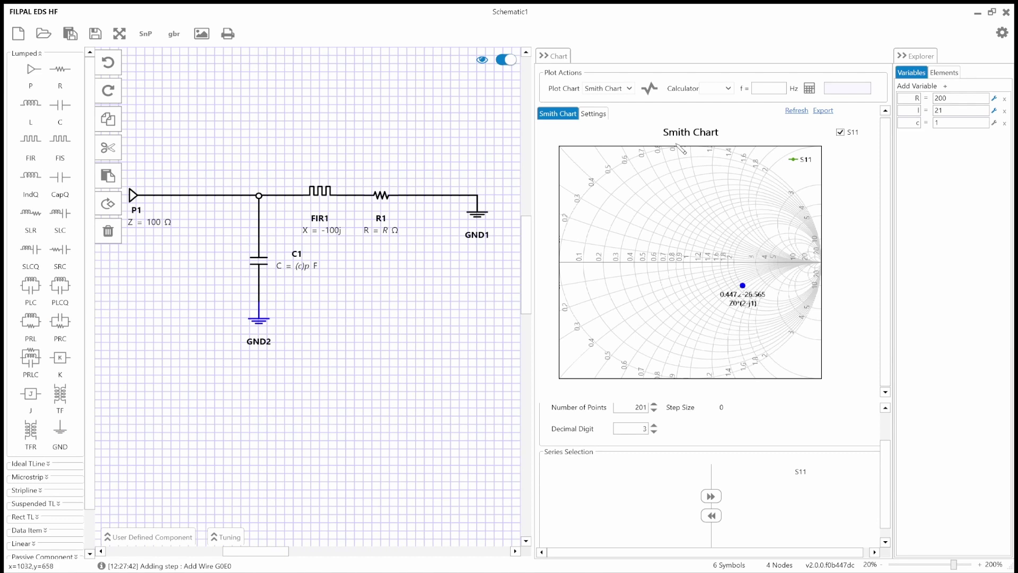
{"action": "left_click", "coordinate": [649, 88]}
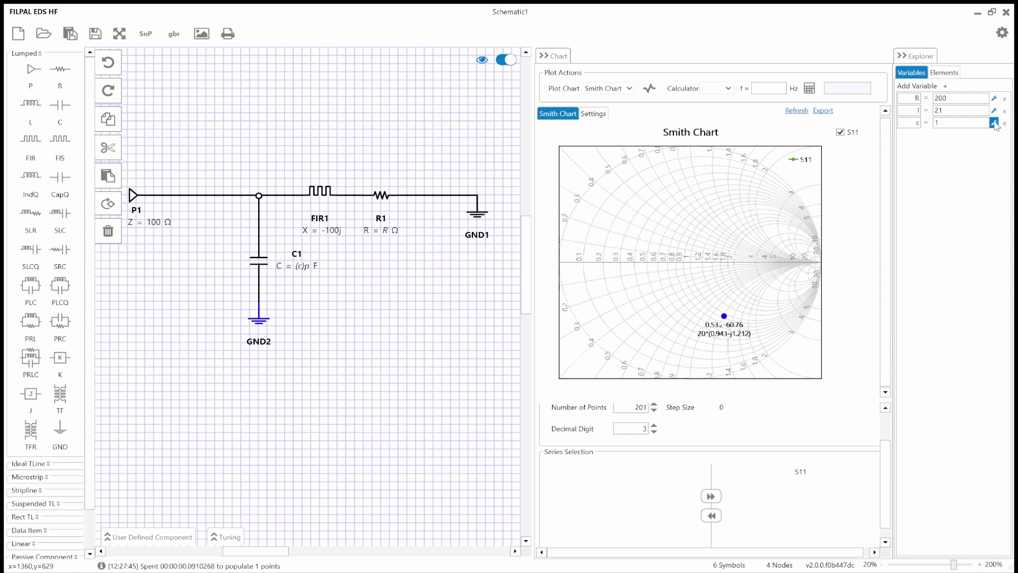
Enable tuning of variable c with a step size of 0.1, and tune it down to 0.8 and back to 1.
{"action": "left_click", "coordinate": [243, 537]}
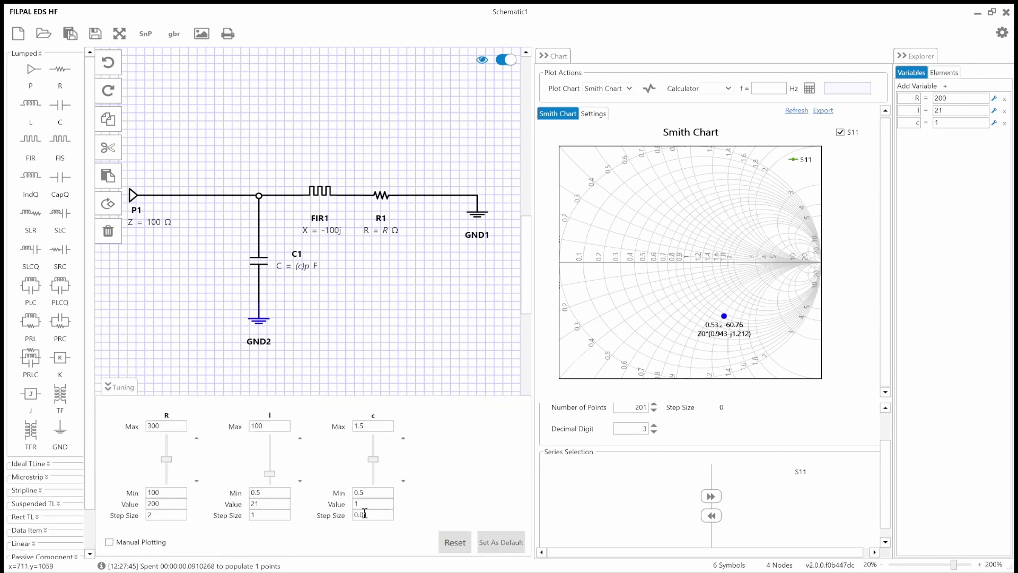
{"action": "left_click", "coordinate": [404, 481]}
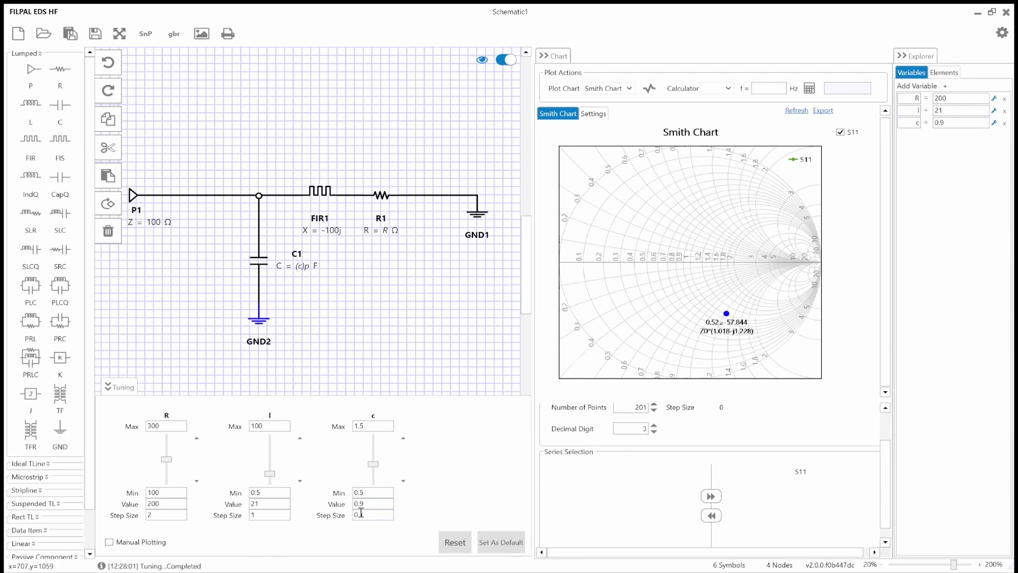
{"action": "left_click", "coordinate": [403, 481]}
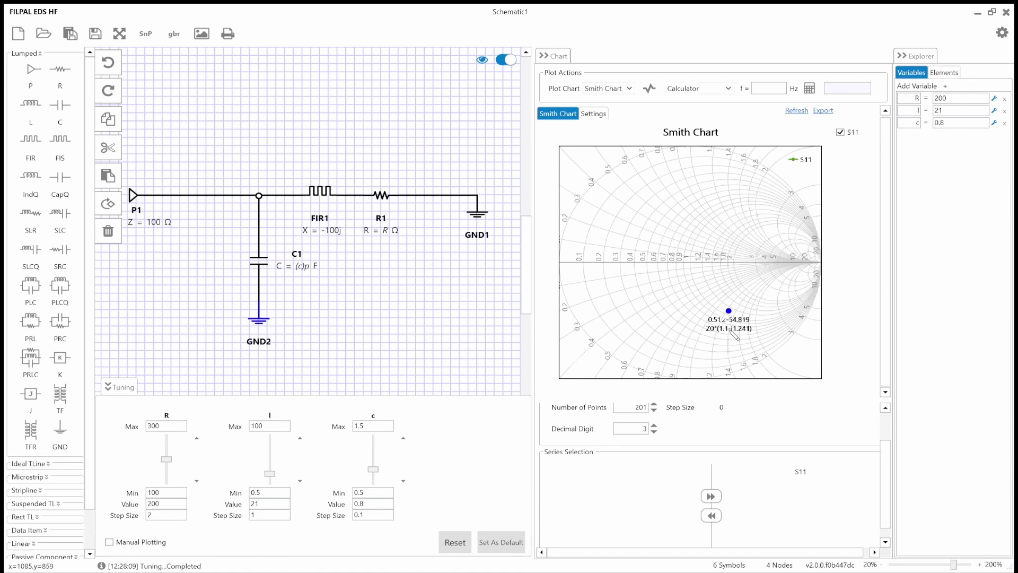
{"action": "left_click", "coordinate": [403, 438]}
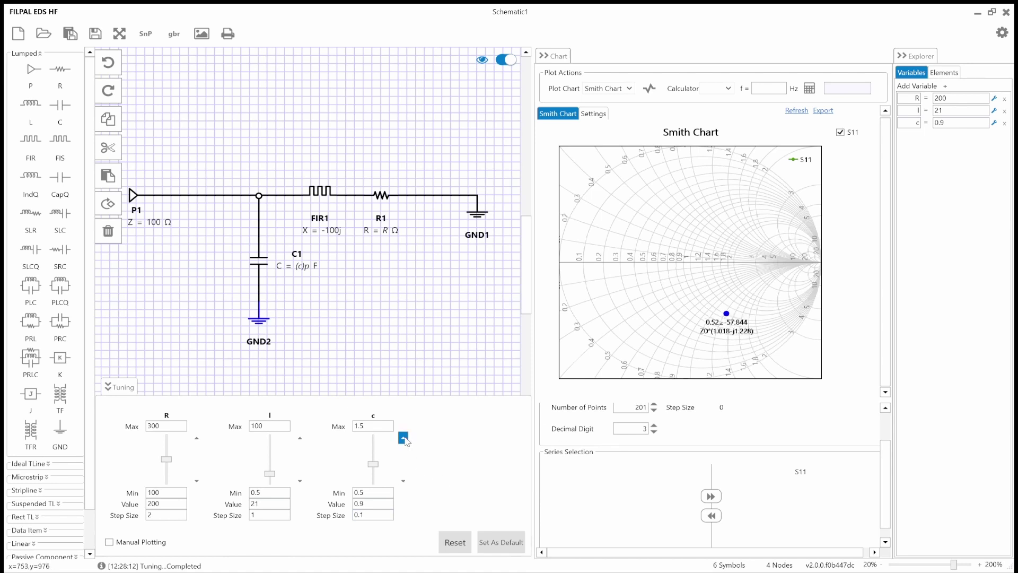
{"action": "left_click", "coordinate": [404, 438]}
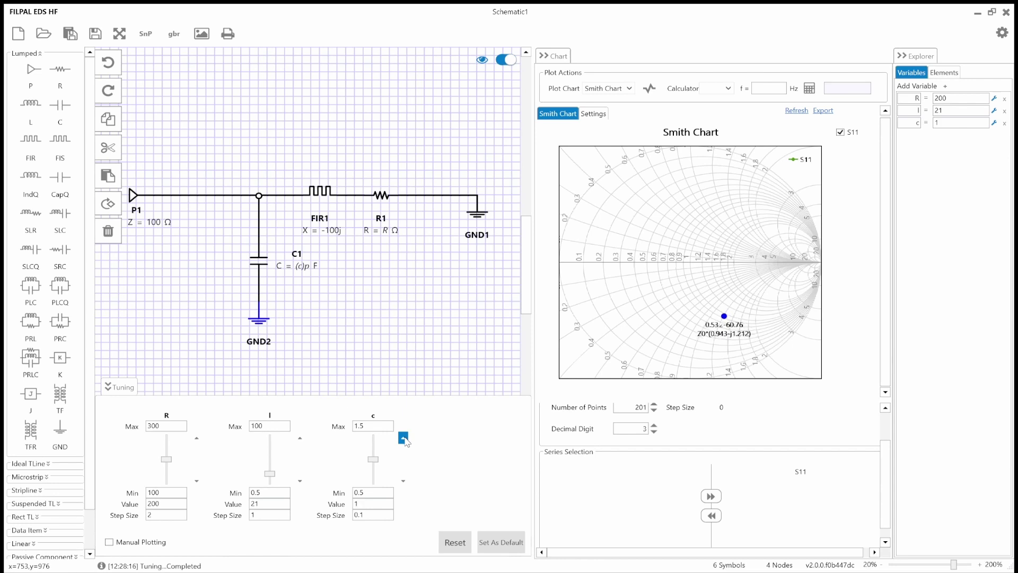
Tune variable c back and forth between 1 and 0.8 in steps of 0.1, ending at 0.9.
{"action": "left_click", "coordinate": [403, 481]}
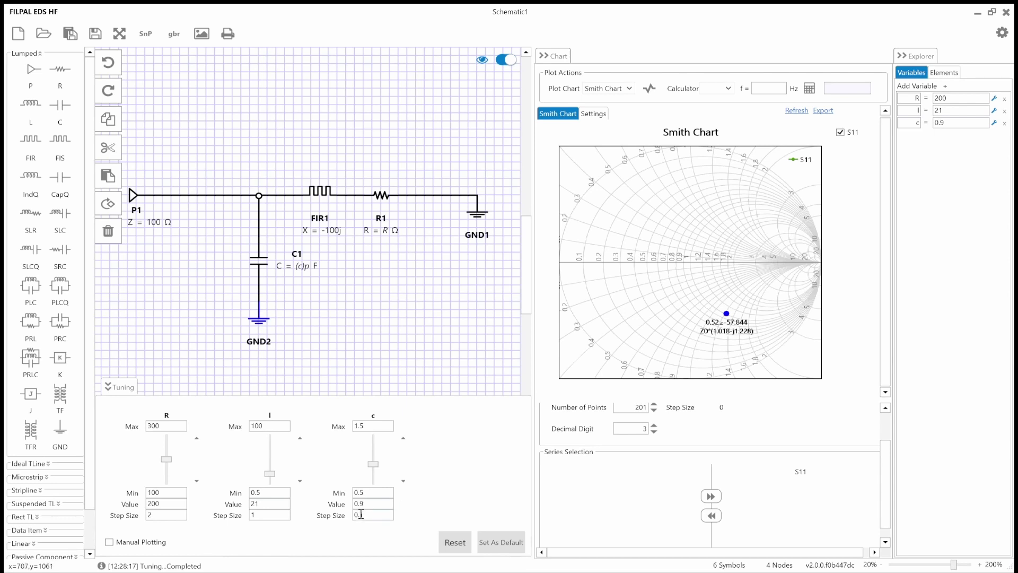
{"action": "left_click", "coordinate": [404, 438]}
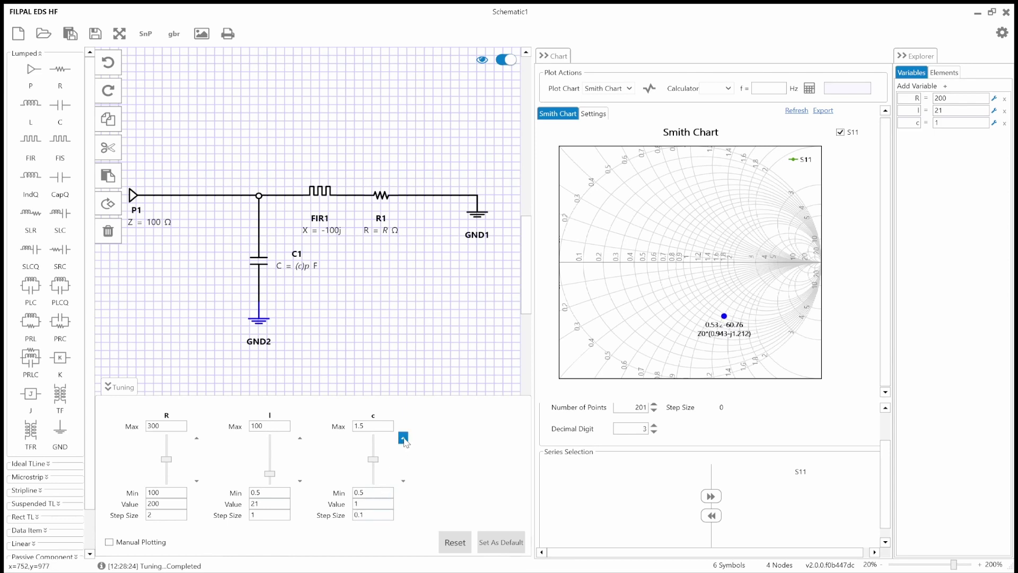
{"action": "left_click", "coordinate": [403, 482]}
{"action": "left_click", "coordinate": [404, 481]}
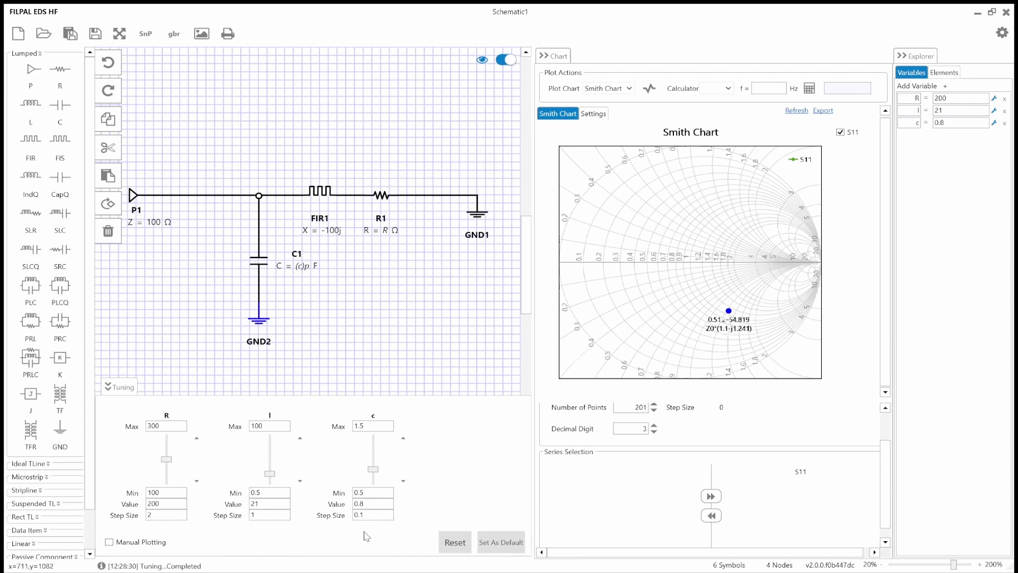
{"action": "left_click", "coordinate": [403, 438]}
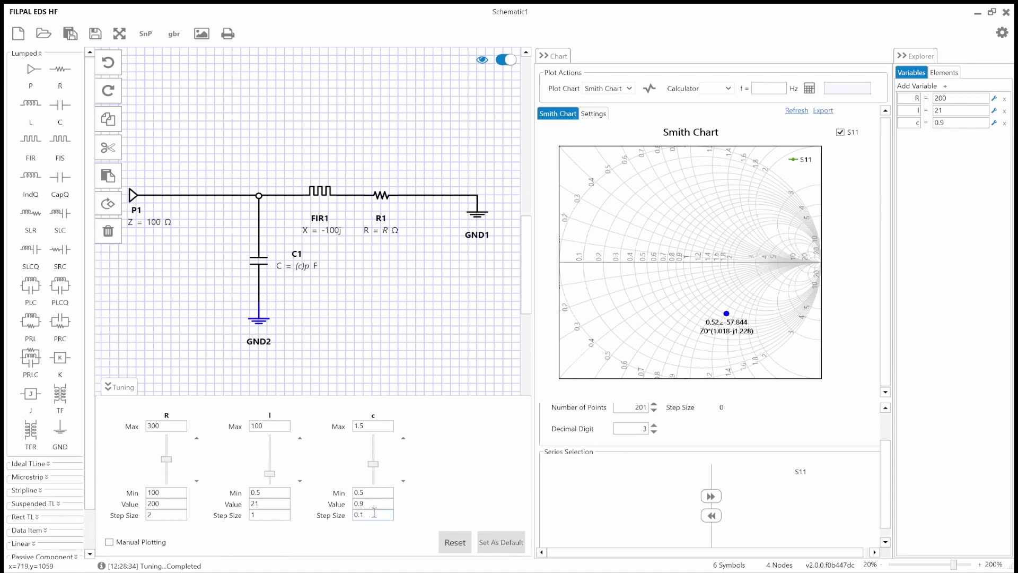
Set the tuning step size of variable c to 0.01, and tune c to 0.92.
{"action": "type", "text": "0"}
{"action": "left_click", "coordinate": [403, 438]}
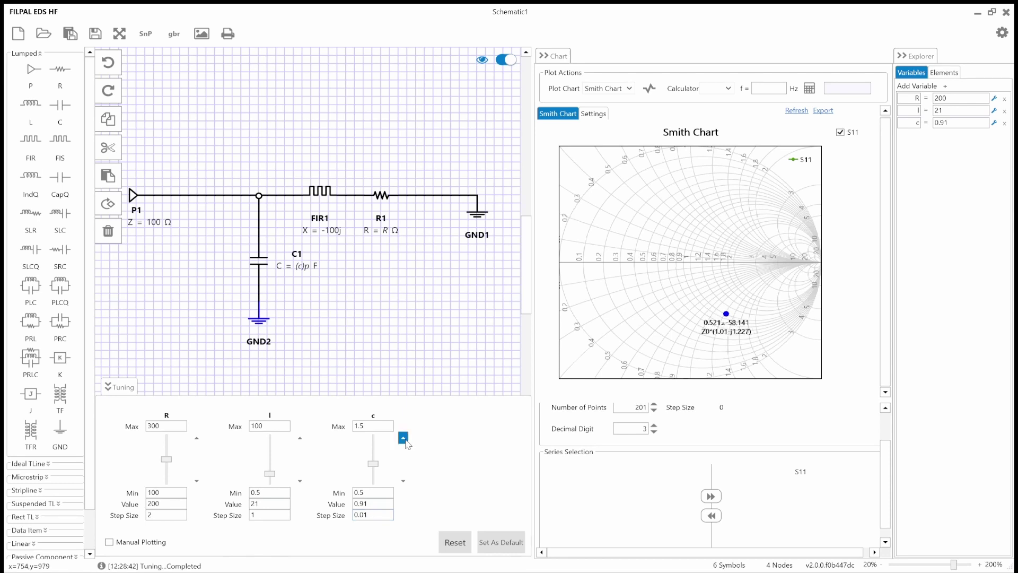
{"action": "left_click", "coordinate": [403, 438]}
{"action": "left_click", "coordinate": [403, 438]}
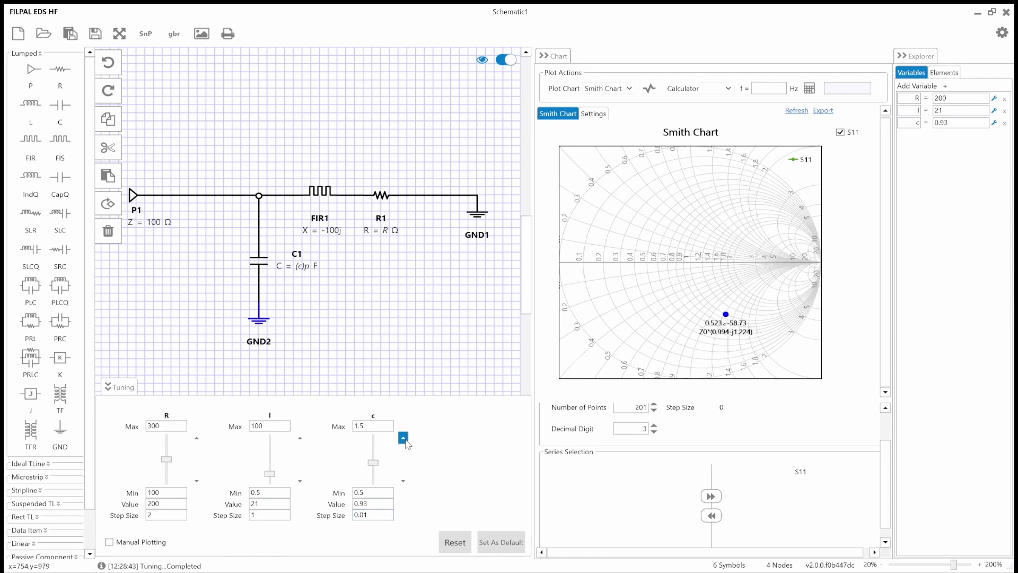
{"action": "left_click", "coordinate": [403, 481]}
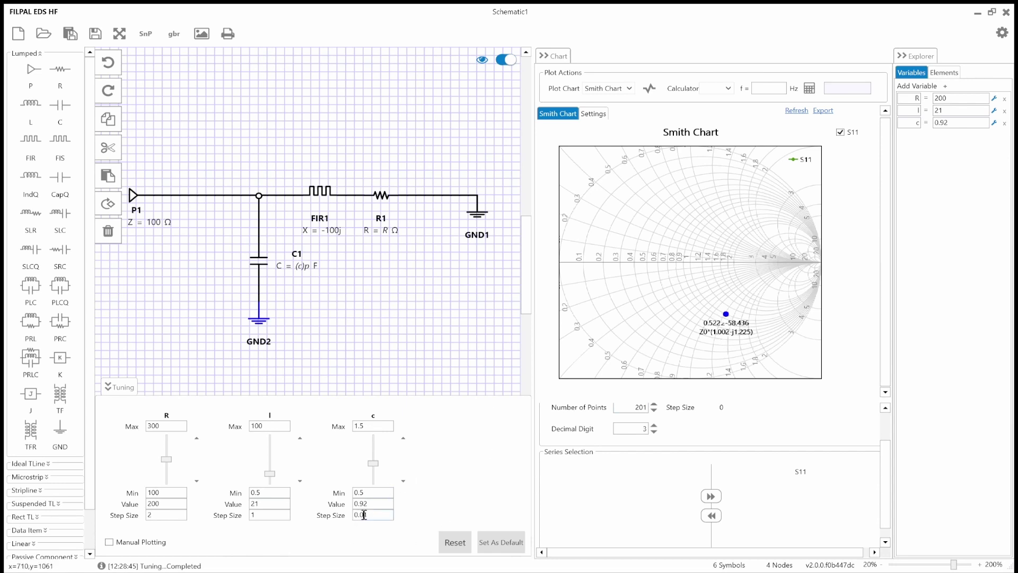
Set the tuning step size of variable c to 1m, and tune c to 0.923.
{"action": "left_click", "coordinate": [403, 480]}
{"action": "left_click", "coordinate": [403, 480]}
{"action": "left_click", "coordinate": [403, 438]}
{"action": "left_click", "coordinate": [403, 438]}
{"action": "left_click", "coordinate": [403, 438]}
{"action": "left_click", "coordinate": [403, 438]}
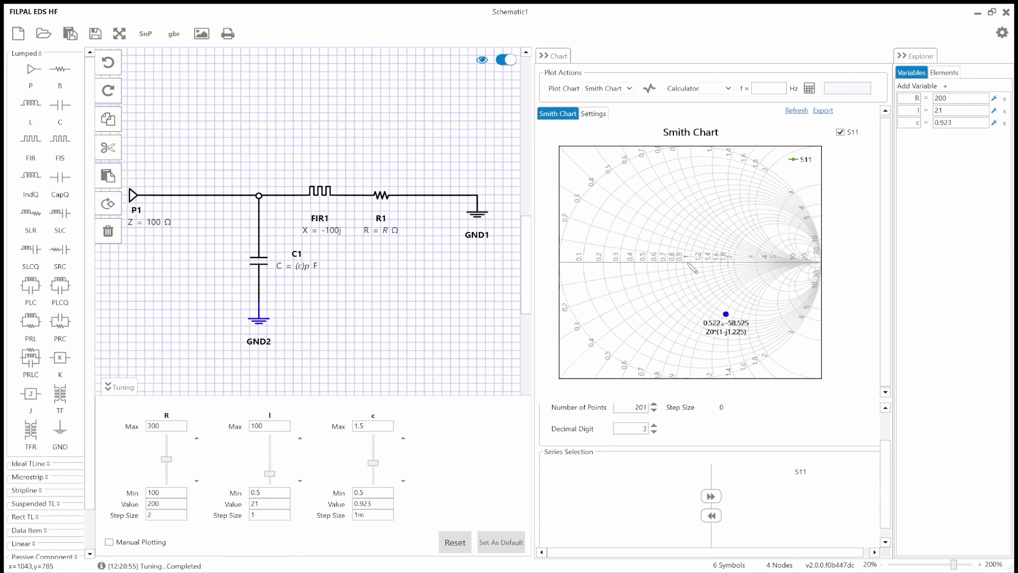
Replace the wire between P1 and the C1 junction with a series inductor L1, wired on both sides.
{"action": "left_click", "coordinate": [208, 196]}
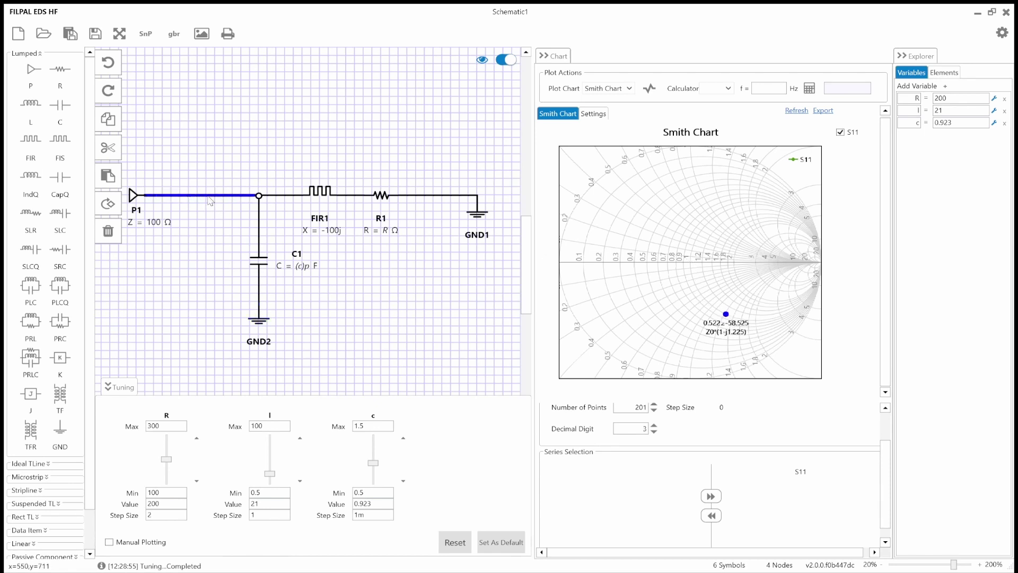
{"action": "key", "text": "Delete"}
{"action": "left_click", "coordinate": [31, 103]}
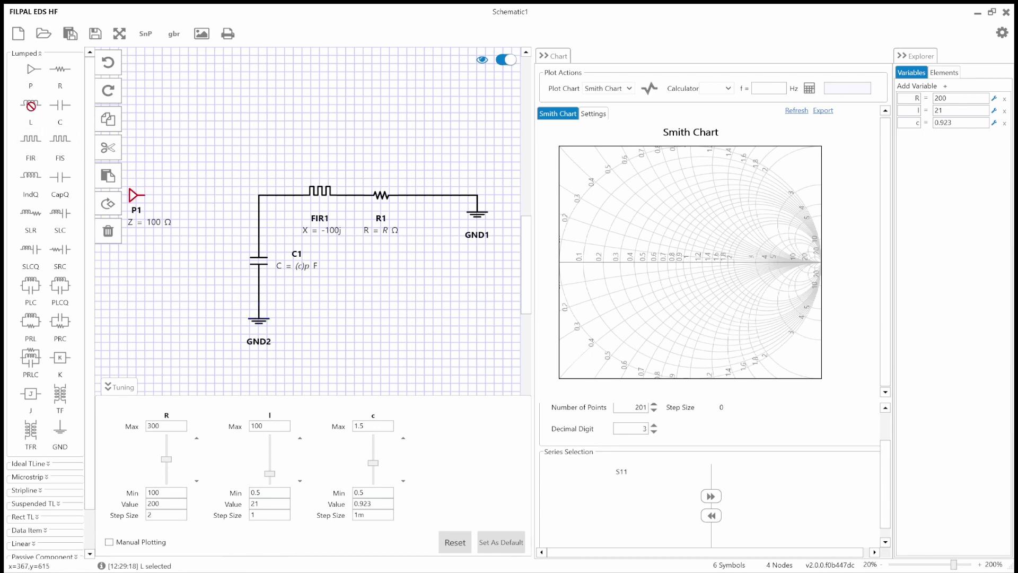
{"action": "left_click", "coordinate": [200, 191]}
{"action": "left_click_drag", "start_coordinate": [139, 195], "coordinate": [259, 195]}
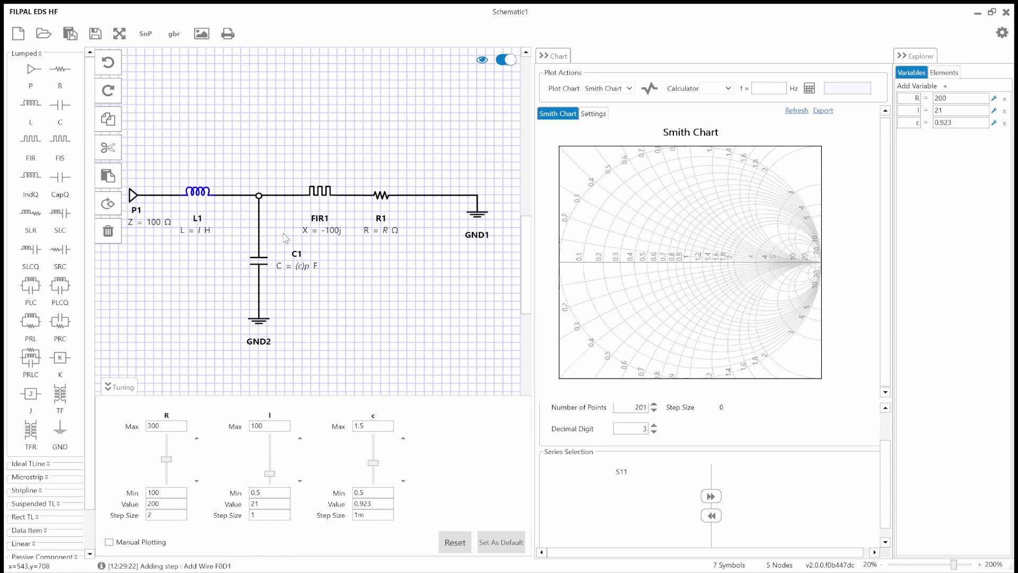
Set L1's inductance to (l)n H with variable l at 1, and replot S11 on the Smith chart.
{"action": "double_click", "coordinate": [946, 111]}
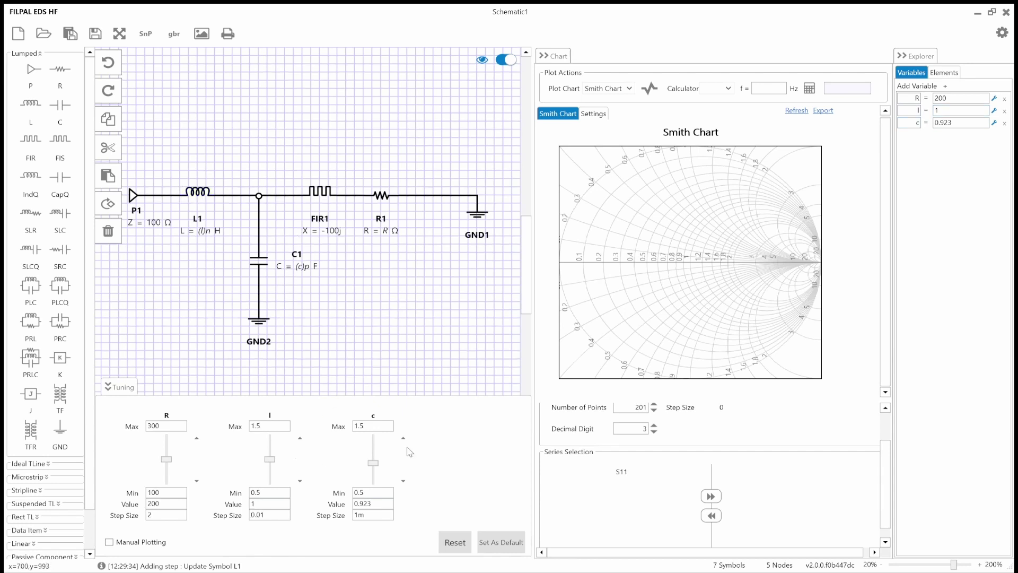
{"action": "left_click", "coordinate": [619, 470]}
{"action": "left_click", "coordinate": [619, 471]}
{"action": "left_click", "coordinate": [648, 89]}
{"action": "mouse_move", "coordinate": [727, 320]}
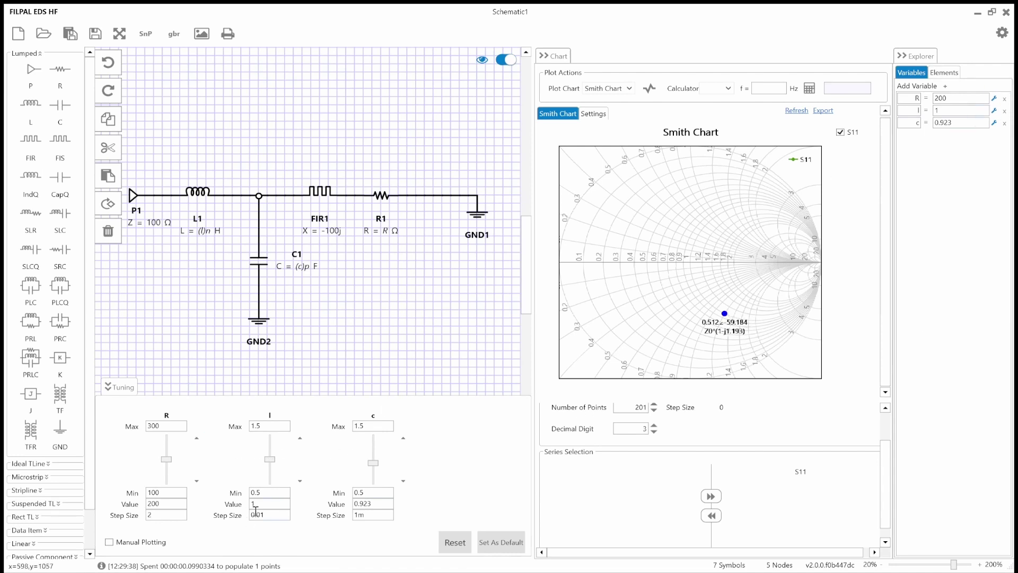
Set the tuning step size of variable l to 1 and its maximum to 100.
{"action": "left_click_drag", "start_coordinate": [259, 515], "coordinate": [199, 517]}
{"action": "key", "text": "BackSpace"}
{"action": "left_click_drag", "start_coordinate": [271, 427], "coordinate": [212, 427]}
{"action": "type", "text": "100"}
{"action": "left_click", "coordinate": [270, 483]}
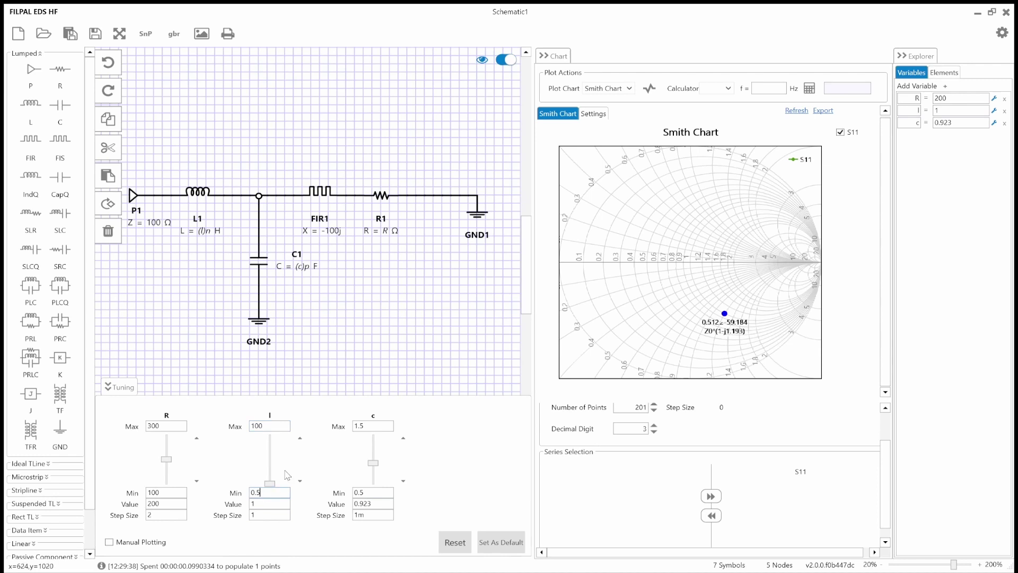
Tune variable l up to 40 in steps of 1, and back down to 39.
{"action": "left_click", "coordinate": [300, 438]}
{"action": "left_click", "coordinate": [300, 438]}
{"action": "left_click", "coordinate": [300, 438]}
{"action": "left_click", "coordinate": [300, 438]}
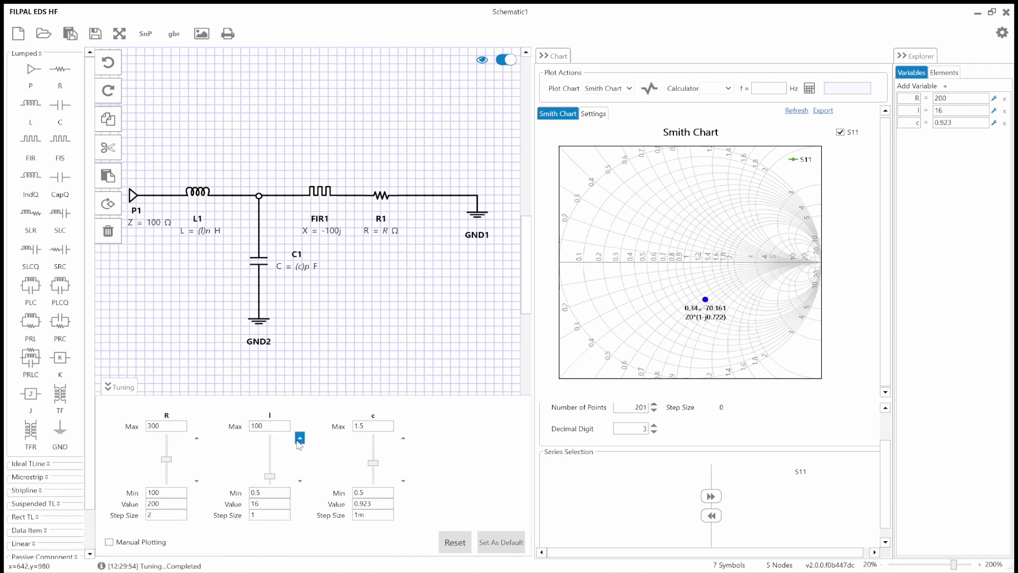
{"action": "left_click", "coordinate": [299, 438]}
{"action": "left_click", "coordinate": [300, 438]}
{"action": "left_click", "coordinate": [300, 438]}
{"action": "left_click", "coordinate": [299, 439]}
{"action": "left_click", "coordinate": [300, 438]}
{"action": "left_click", "coordinate": [300, 438]}
{"action": "left_click", "coordinate": [300, 438]}
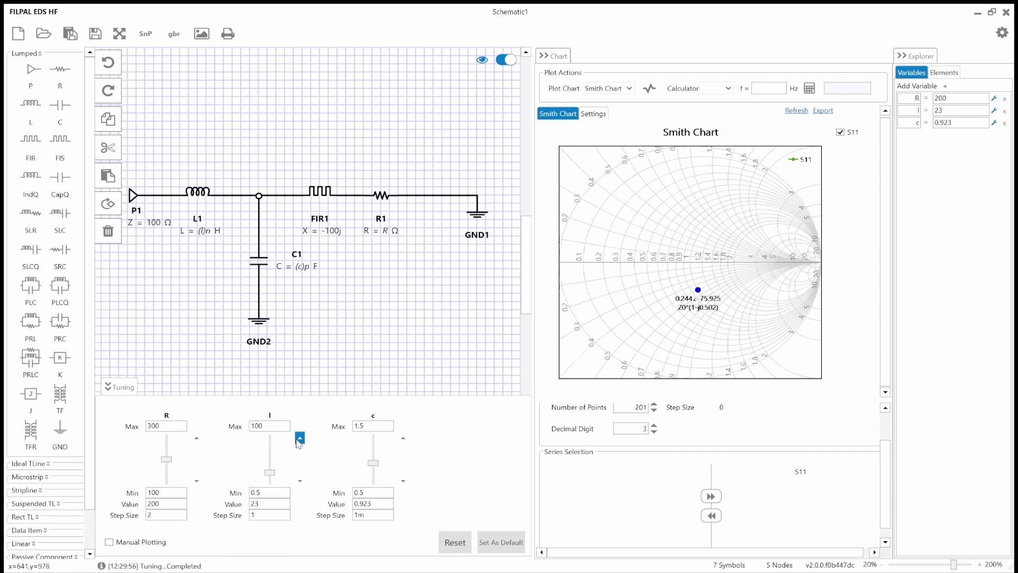
{"action": "left_click", "coordinate": [300, 438]}
{"action": "left_click", "coordinate": [299, 438]}
{"action": "left_click", "coordinate": [299, 438]}
{"action": "left_click", "coordinate": [300, 438]}
{"action": "left_click", "coordinate": [300, 438]}
{"action": "left_click", "coordinate": [299, 438]}
{"action": "left_click", "coordinate": [300, 438]}
{"action": "left_click", "coordinate": [299, 438]}
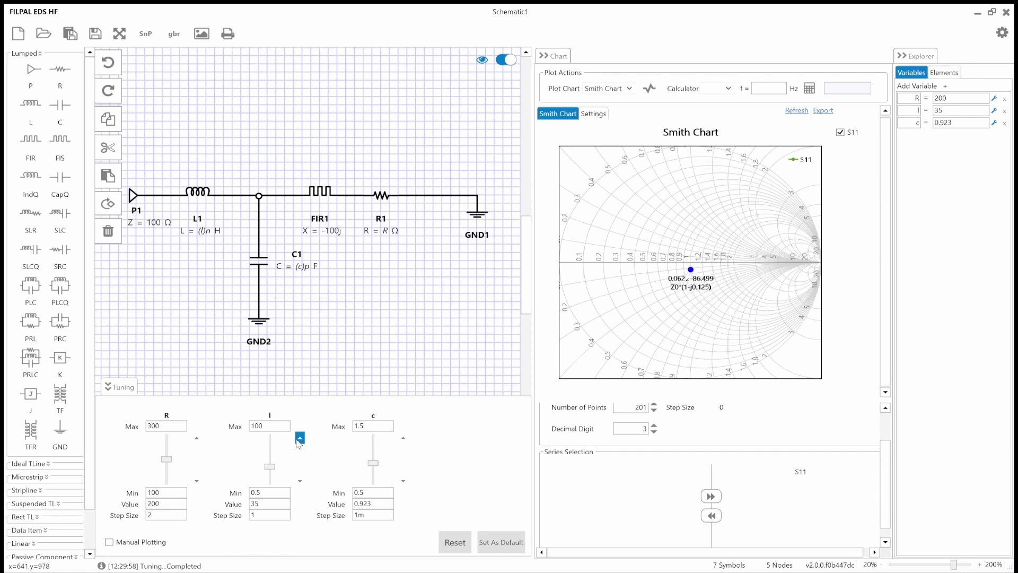
{"action": "left_click", "coordinate": [299, 438]}
{"action": "left_click", "coordinate": [300, 438]}
{"action": "left_click", "coordinate": [299, 438]}
{"action": "left_click", "coordinate": [300, 438]}
{"action": "left_click", "coordinate": [300, 438]}
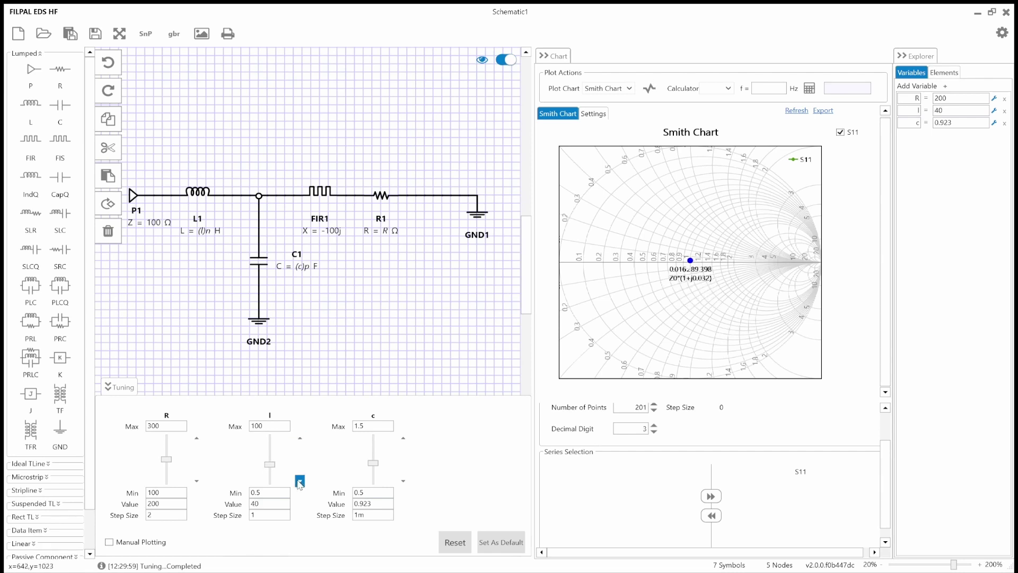
{"action": "left_click", "coordinate": [300, 481]}
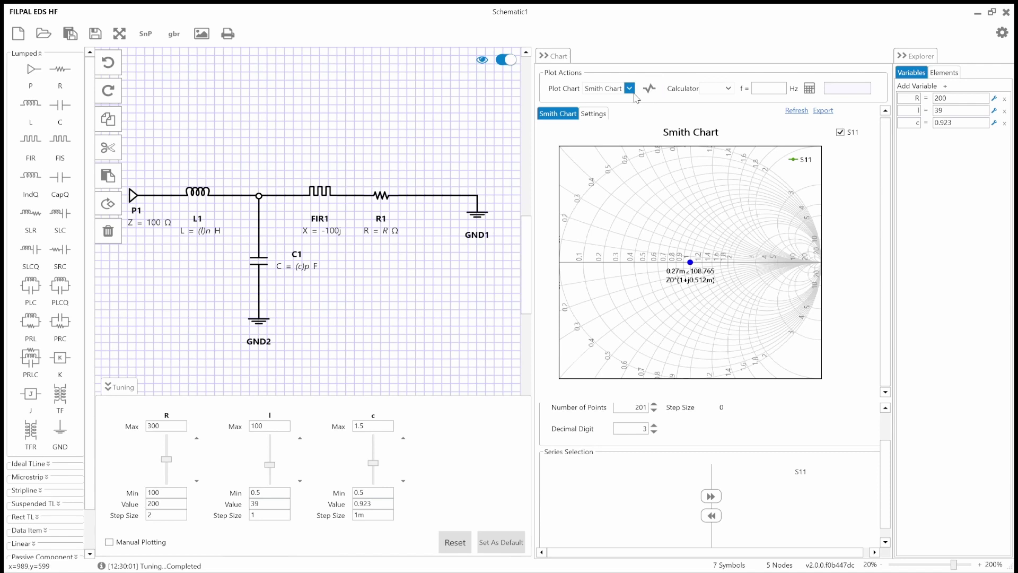
Change the plot chart to S-Parameters, and set the simulation frequency range from 400M to 600M Hz.
{"action": "key", "text": "Up"}
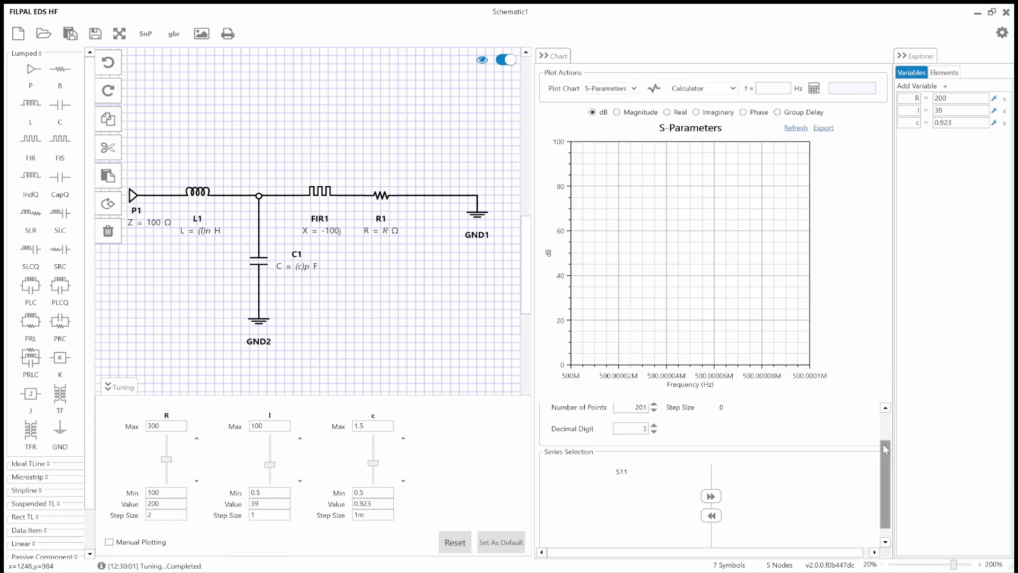
{"action": "left_click_drag", "start_coordinate": [883, 444], "coordinate": [887, 403]}
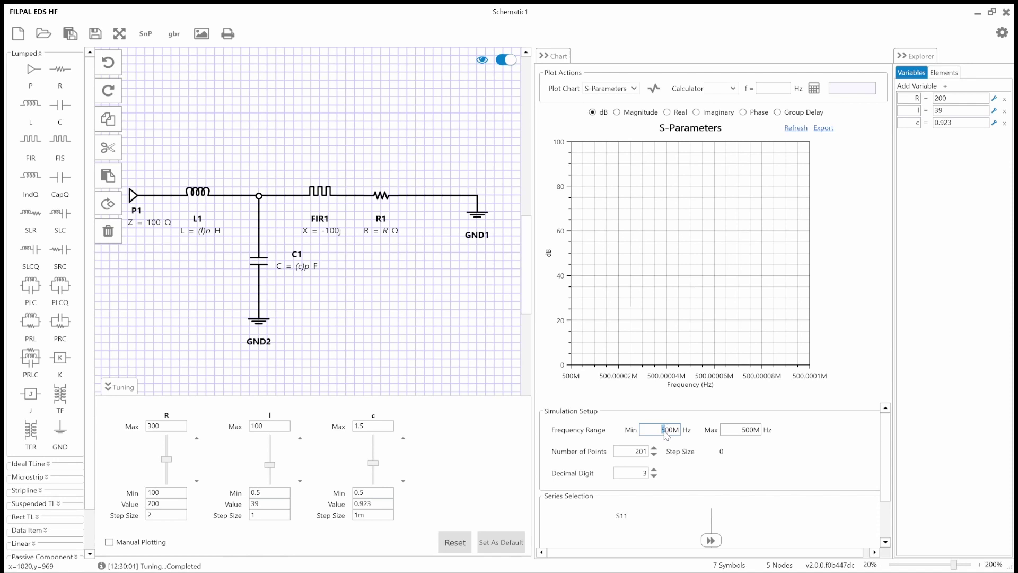
{"action": "type", "text": "4"}
{"action": "left_click_drag", "start_coordinate": [747, 429], "coordinate": [736, 434]}
{"action": "type", "text": "6"}
Add S11 to the plotted series, and plot it in dB with a marker at 500M Hz.
{"action": "scroll", "coordinate": [630, 517], "scroll_direction": "down", "scroll_amount": 1}
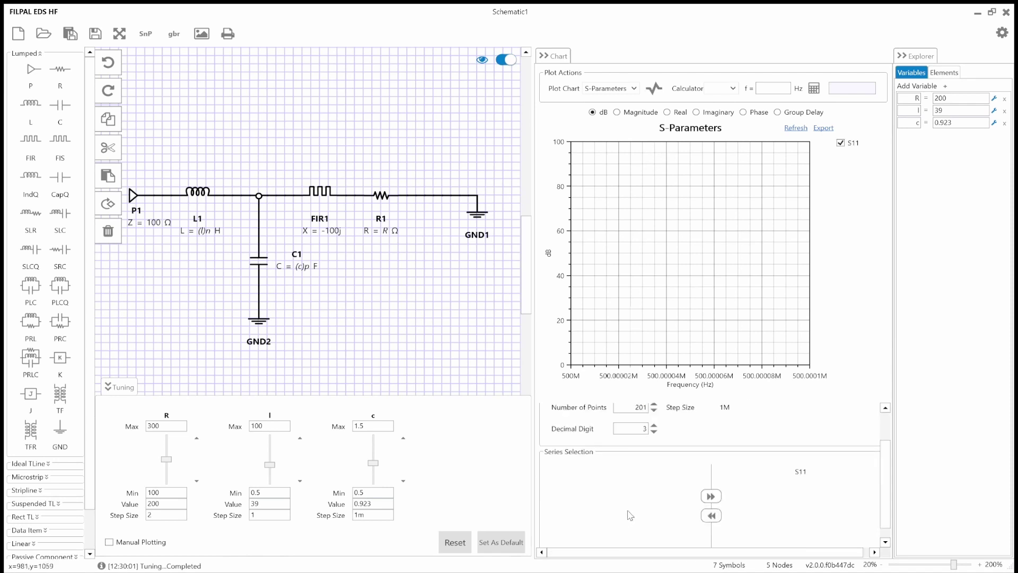
{"action": "left_click", "coordinate": [654, 88]}
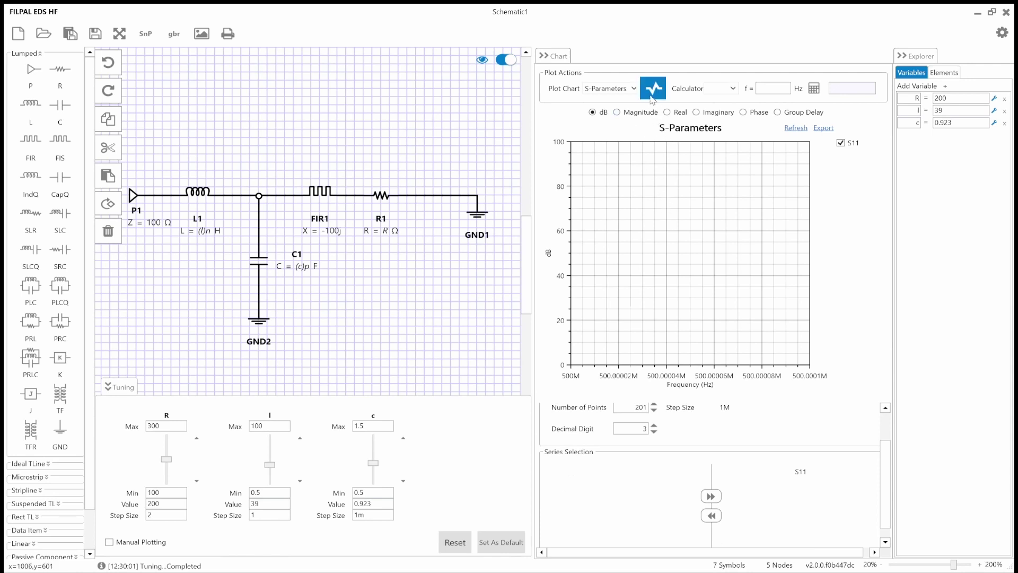
{"action": "mouse_move", "coordinate": [698, 368]}
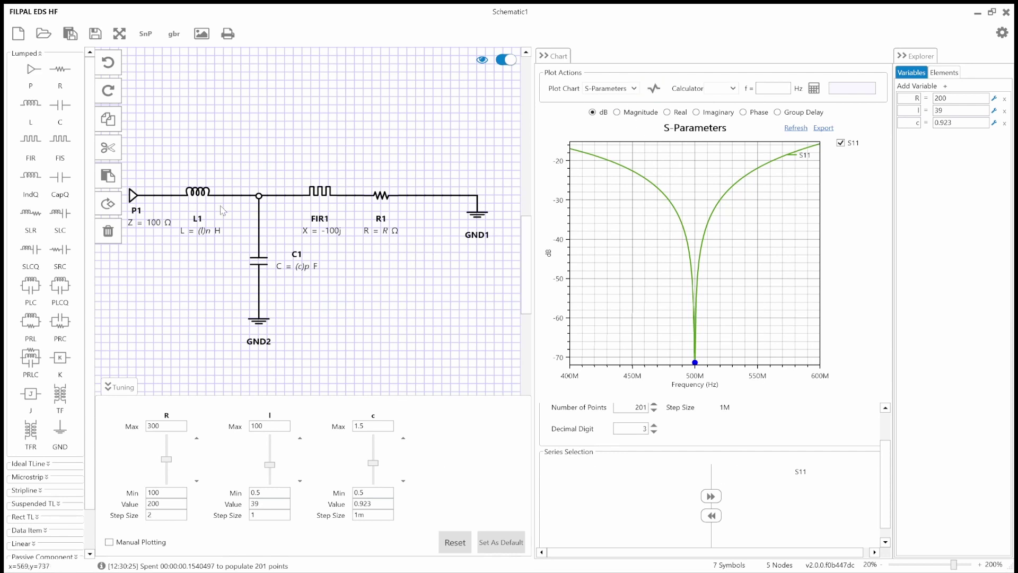
Delete L1, C1 and GND2 with their wires, and connect FIR1 directly to P1.
{"action": "left_click_drag", "start_coordinate": [166, 168], "coordinate": [303, 375]}
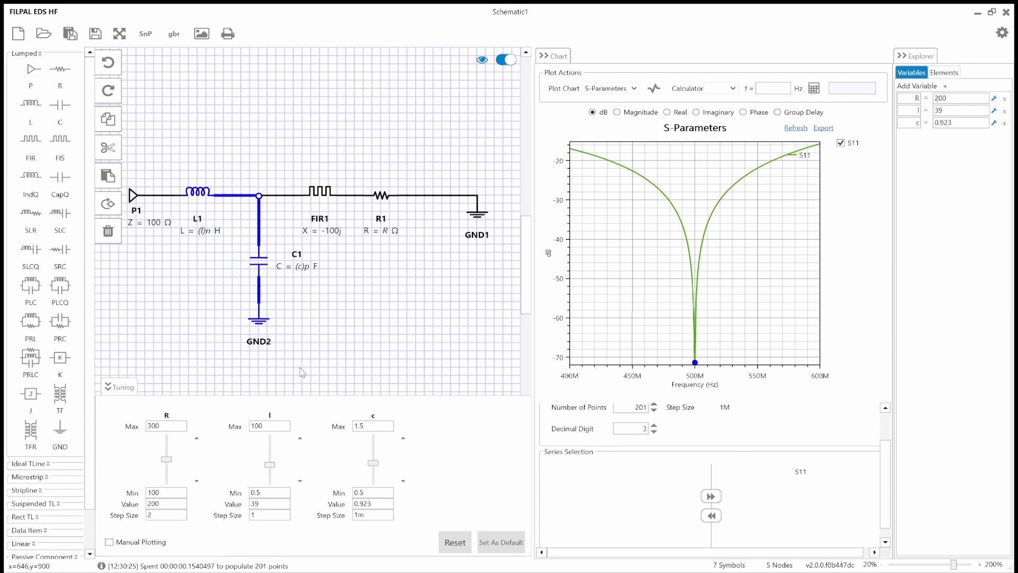
{"action": "key", "text": "Delete"}
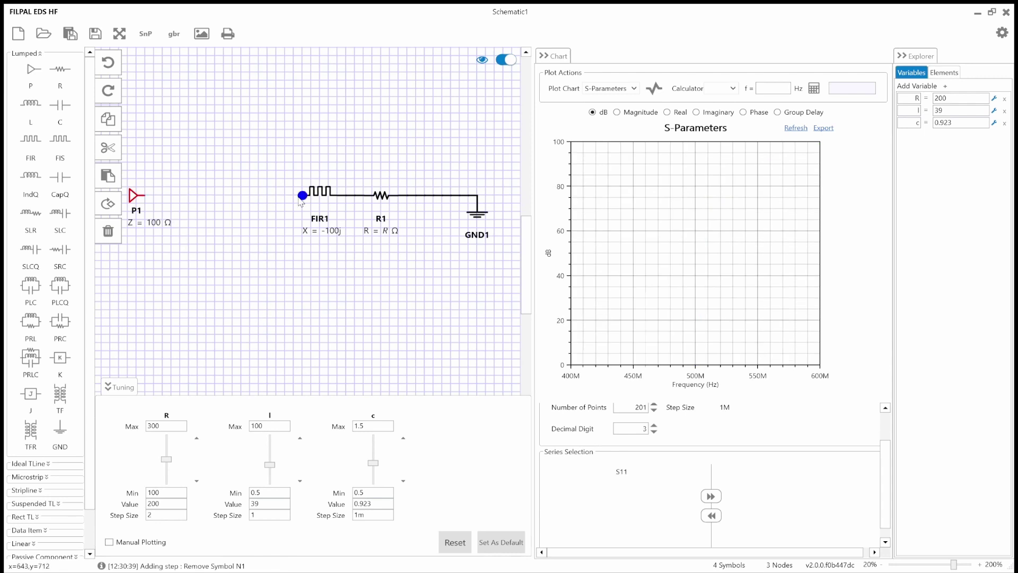
{"action": "left_click_drag", "start_coordinate": [300, 200], "coordinate": [141, 196]}
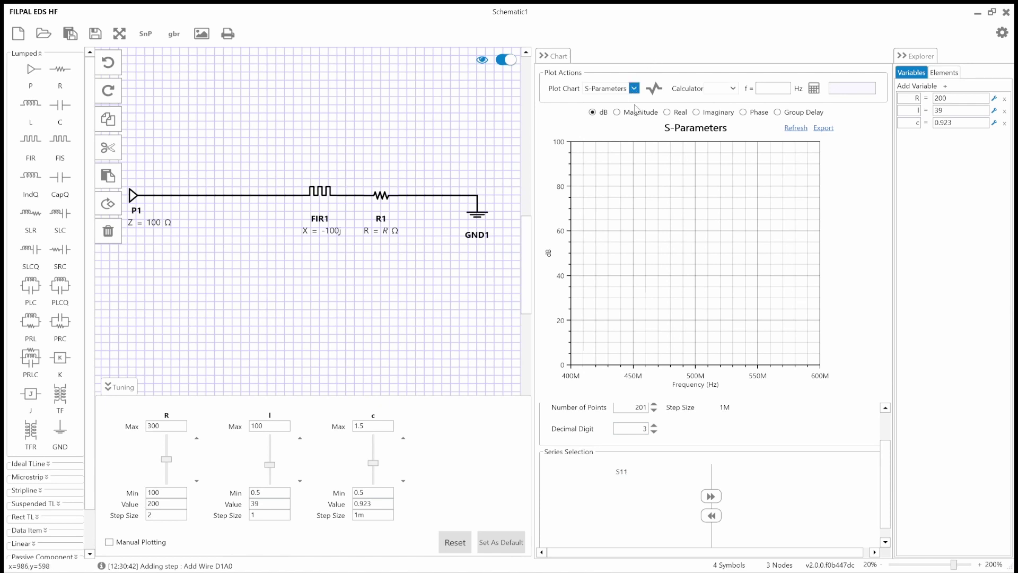
Change the plot chart back to Smith Chart, add S11 to the plotted series, and plot it.
{"action": "left_click", "coordinate": [604, 134]}
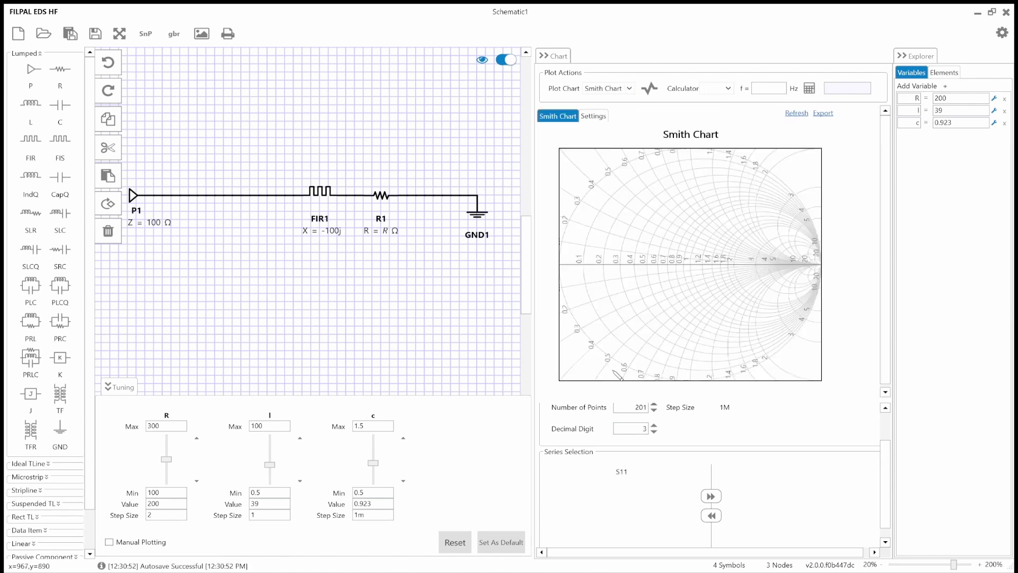
{"action": "left_click", "coordinate": [621, 471]}
{"action": "double_click", "coordinate": [619, 472]}
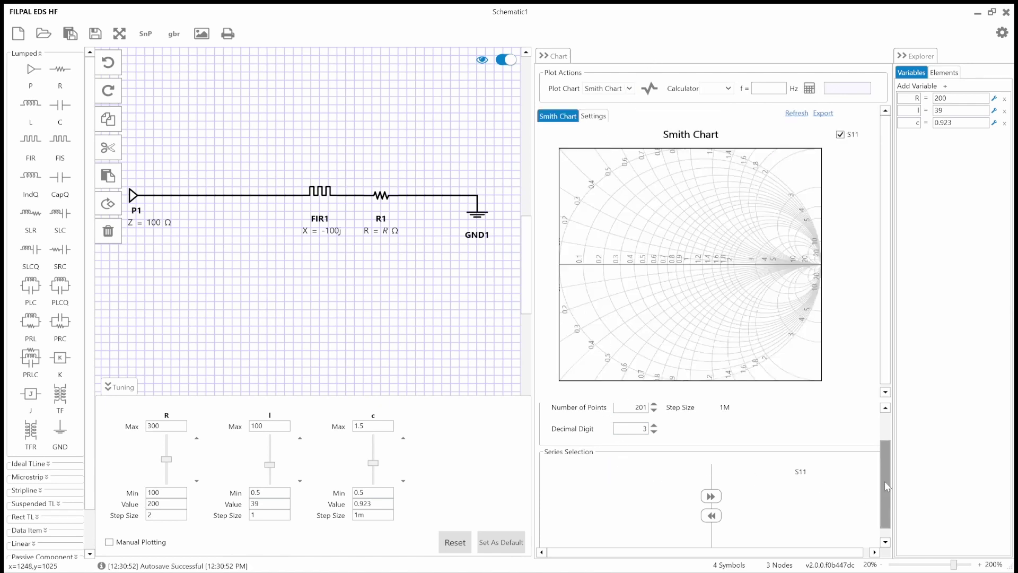
{"action": "scroll", "coordinate": [884, 482], "scroll_direction": "up", "scroll_amount": 2}
{"action": "left_click", "coordinate": [645, 91]}
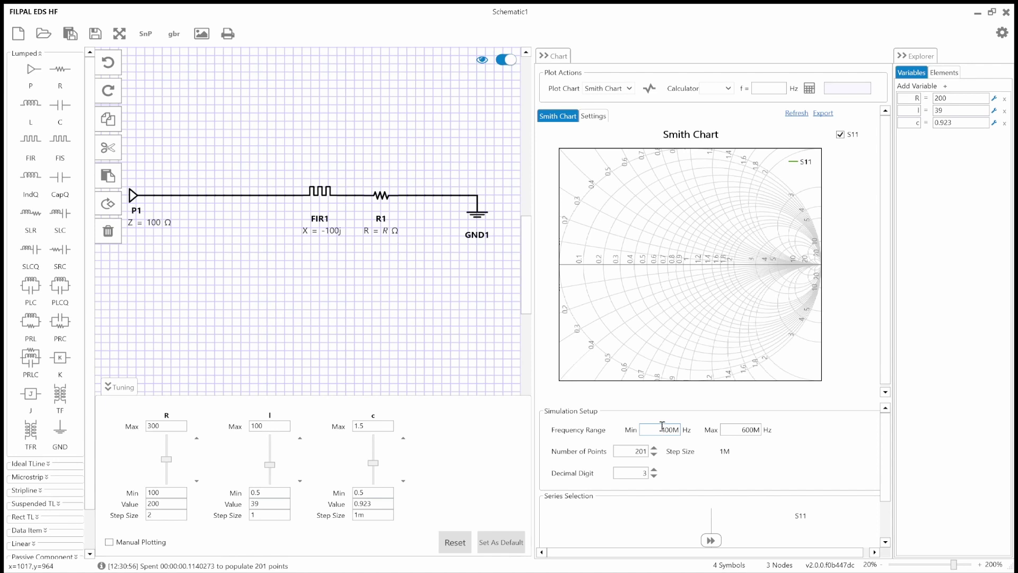
Set both the minimum and maximum simulation frequency to 500M Hz, and replot S11 with a marker on its point.
{"action": "left_click_drag", "start_coordinate": [668, 429], "coordinate": [661, 428]}
{"action": "left_click", "coordinate": [665, 430]}
{"action": "type", "text": "5"}
{"action": "left_click_drag", "start_coordinate": [747, 430], "coordinate": [740, 429]}
{"action": "type", "text": "5"}
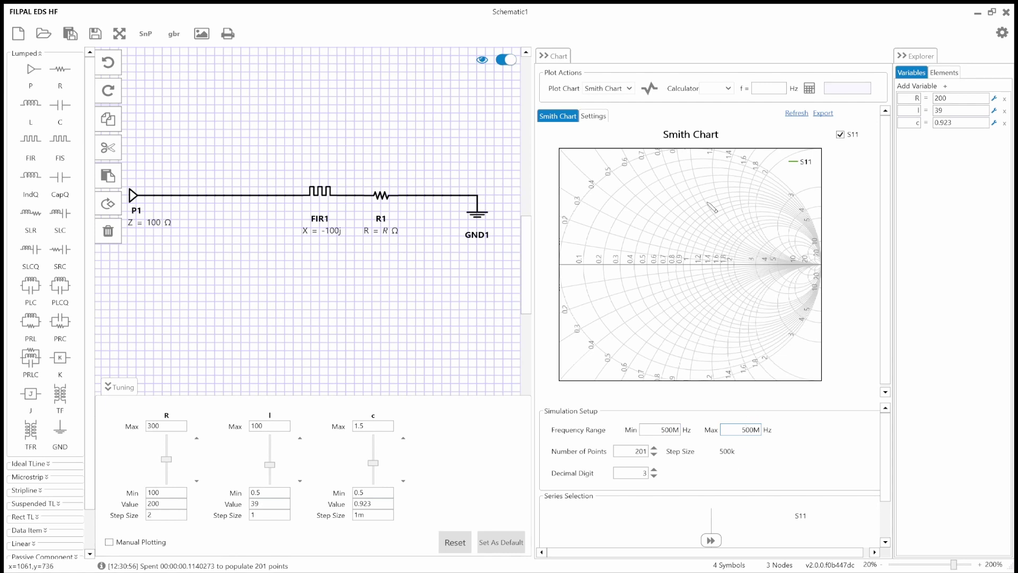
{"action": "left_click", "coordinate": [649, 88]}
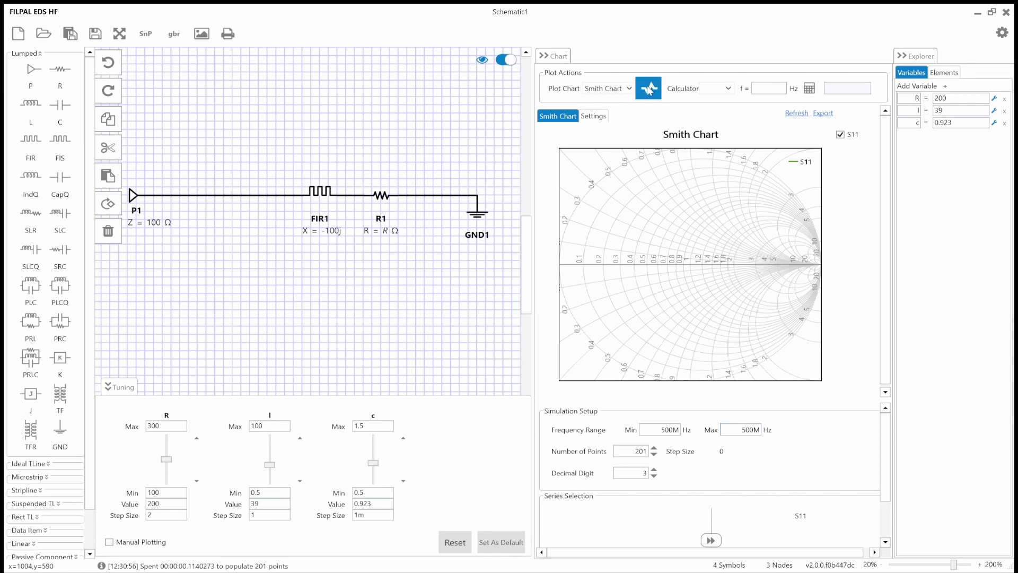
{"action": "left_click", "coordinate": [743, 287]}
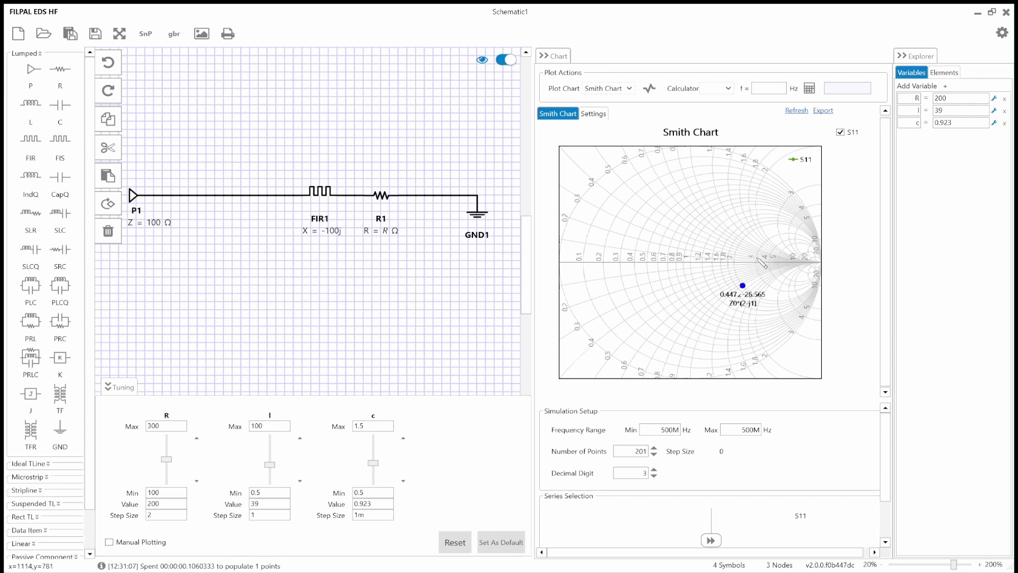
Connect inductor L1 as a shunt from the wire between P1 and FIR1 to a new ground.
{"action": "left_click_drag", "start_coordinate": [31, 104], "coordinate": [303, 200]}
{"action": "key", "text": "ctrl+r"}
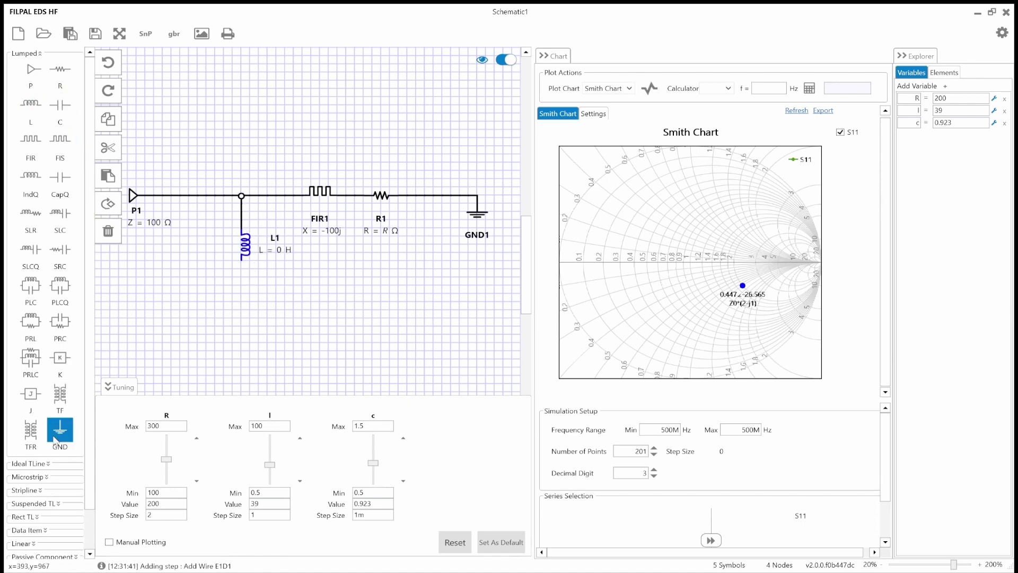
{"action": "mouse_move", "coordinate": [59, 428]}
{"action": "left_mouse_down"}
{"action": "mouse_move", "coordinate": [56, 438]}
{"action": "mouse_move", "coordinate": [231, 308]}
{"action": "mouse_move", "coordinate": [242, 259]}
{"action": "left_mouse_up"}
{"action": "left_click_drag", "start_coordinate": [250, 311], "coordinate": [242, 311]}
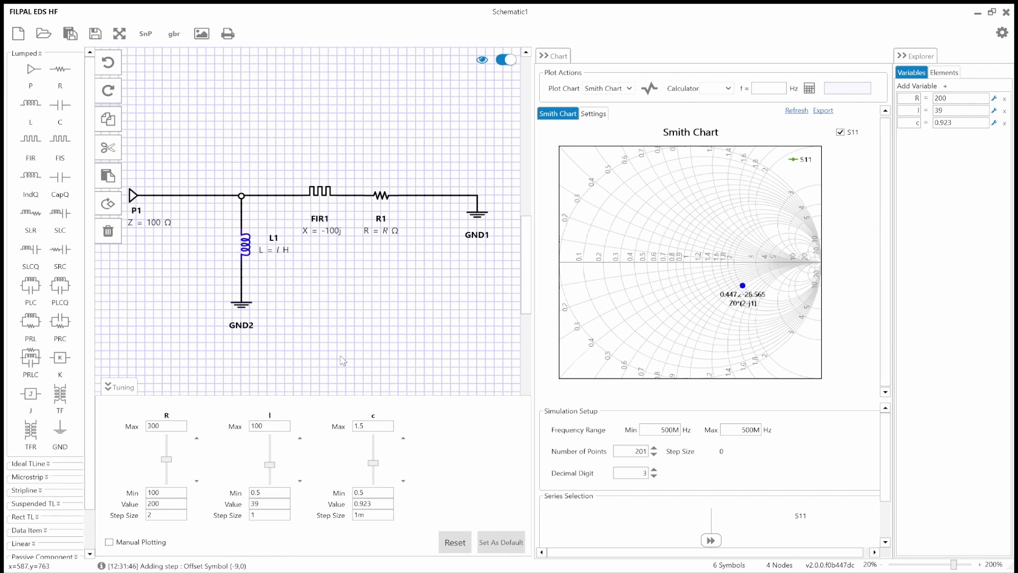
Set variable l to 10 and then to 50 for the shunt inductor L1, and replot S11.
{"action": "double_click", "coordinate": [948, 111]}
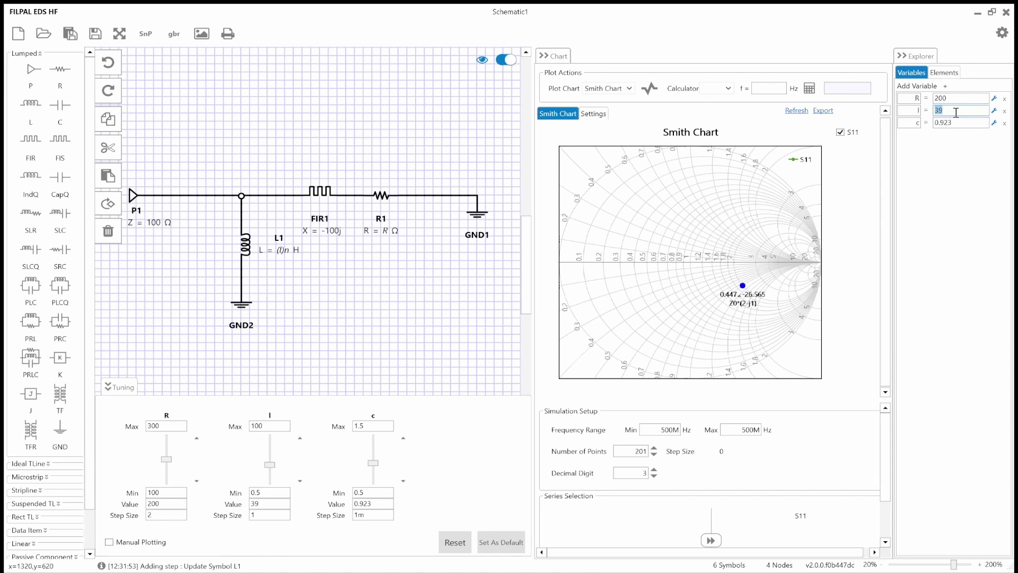
{"action": "type", "text": "10"}
{"action": "key", "text": "Return"}
{"action": "double_click", "coordinate": [951, 110]}
{"action": "type", "text": "50"}
{"action": "key", "text": "Return"}
{"action": "left_click", "coordinate": [647, 93]}
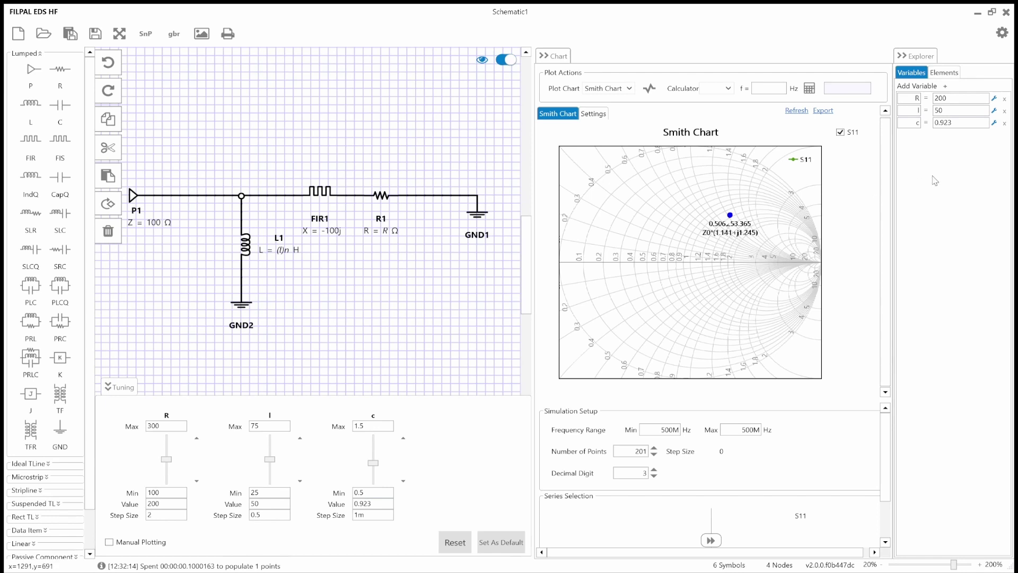
Tune variable l down to 45 in steps of 0.5.
{"action": "left_click", "coordinate": [300, 481]}
{"action": "left_click", "coordinate": [300, 482]}
{"action": "left_click", "coordinate": [299, 482]}
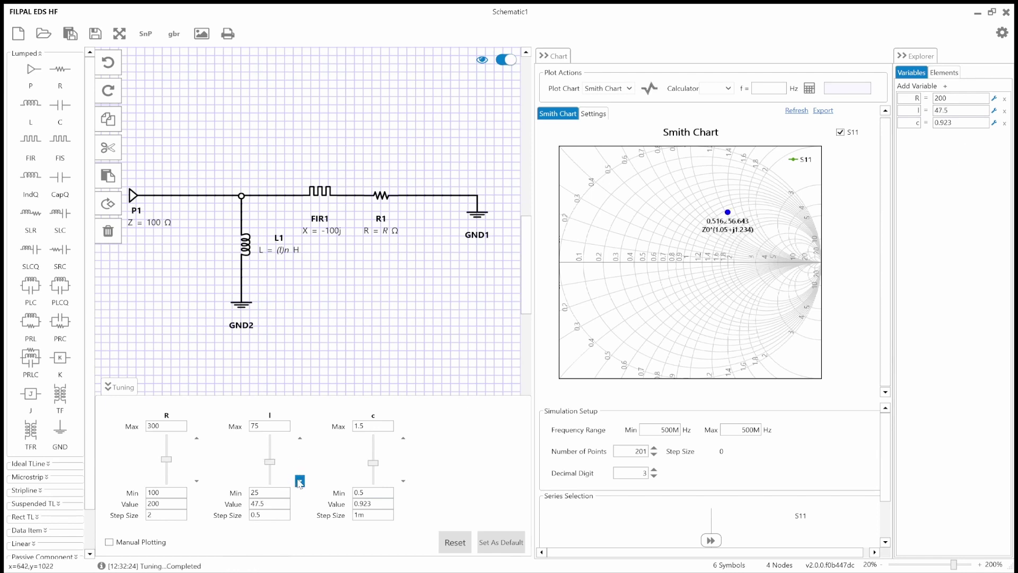
{"action": "left_click", "coordinate": [300, 481]}
{"action": "left_click", "coordinate": [300, 481]}
{"action": "left_click", "coordinate": [299, 481]}
{"action": "left_click", "coordinate": [299, 481]}
{"action": "left_click", "coordinate": [299, 481]}
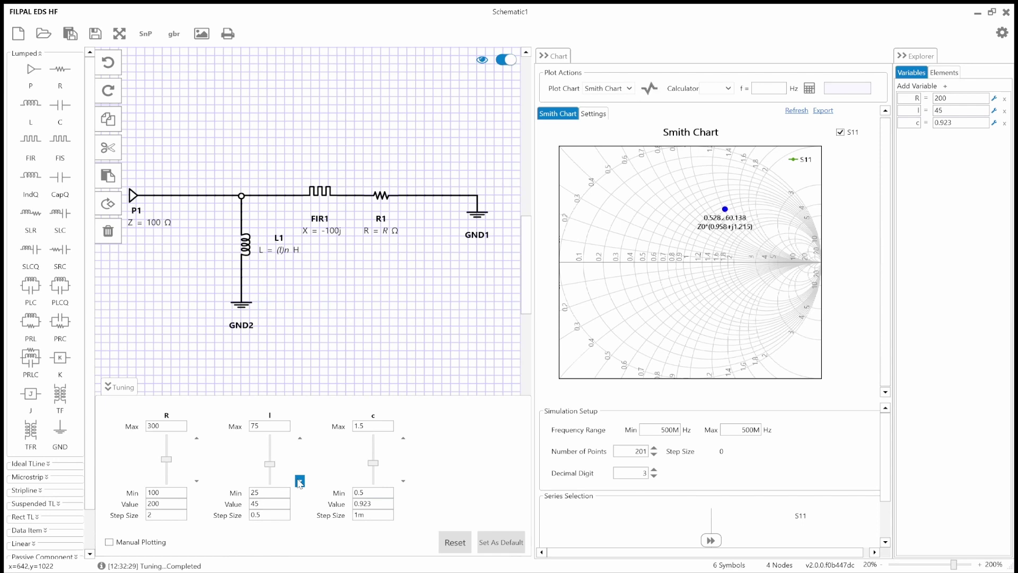
Tune variable l back up, reduce its step size to 0.1, and bring l to 46.2.
{"action": "left_click", "coordinate": [299, 438]}
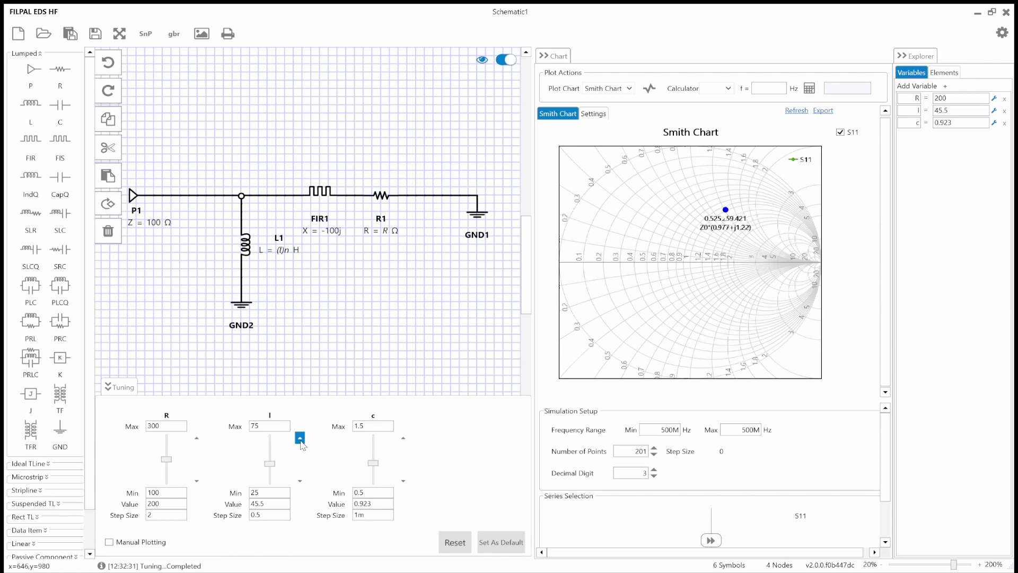
{"action": "left_click", "coordinate": [299, 438]}
{"action": "type", "text": "1"}
{"action": "left_click", "coordinate": [301, 439]}
{"action": "left_click", "coordinate": [302, 438]}
Replace the wire between P1 and the L1 junction with a series capacitor C1 of (c)p F.
{"action": "key", "text": "Delete"}
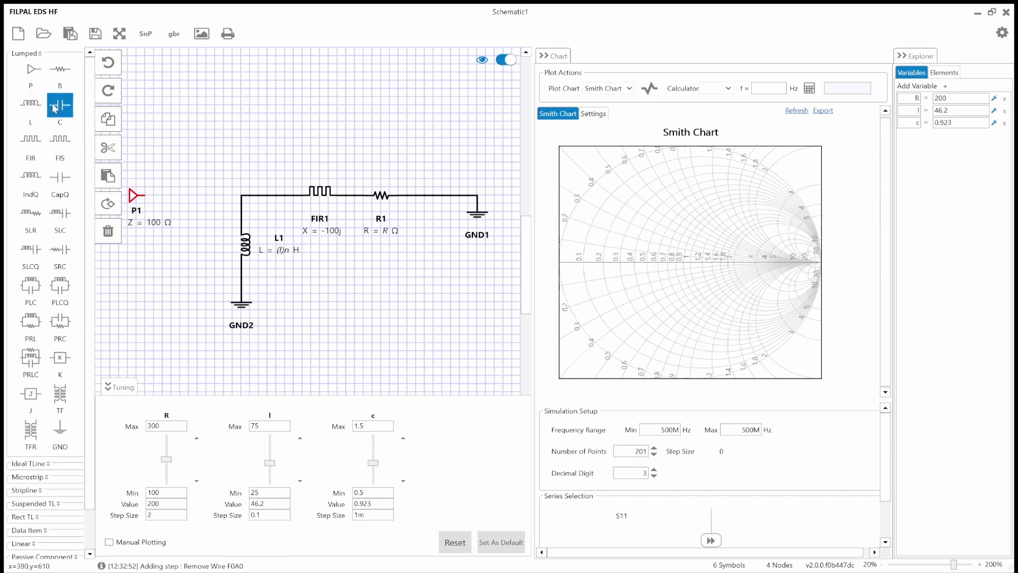
{"action": "mouse_move", "coordinate": [60, 104]}
{"action": "left_mouse_down"}
{"action": "mouse_move", "coordinate": [166, 194]}
{"action": "mouse_move", "coordinate": [137, 195]}
{"action": "left_mouse_up"}
{"action": "left_click_drag", "start_coordinate": [255, 200], "coordinate": [199, 196]}
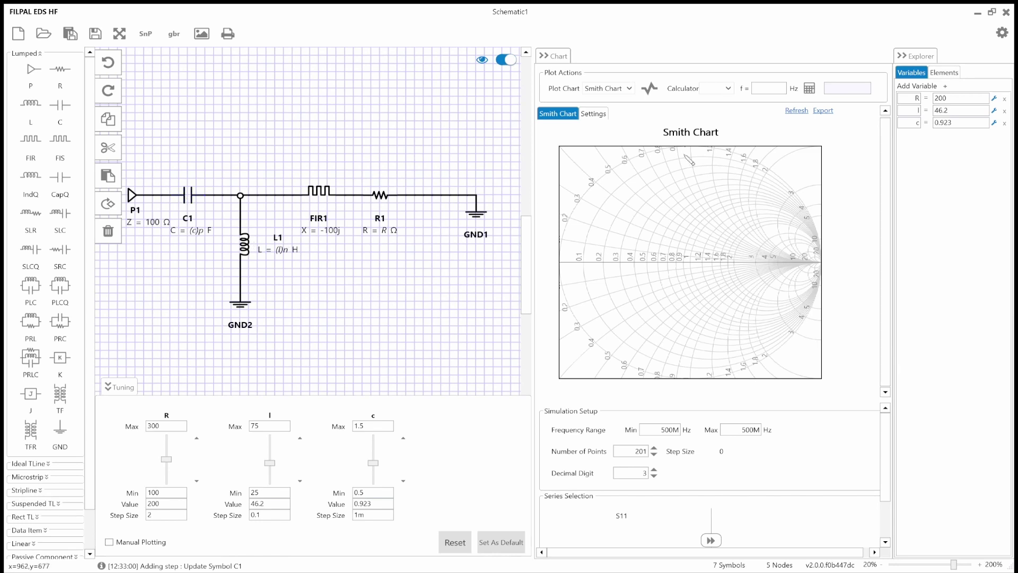
Set variable c to 1 for the series capacitor C1, choose S11 as the series and plot it on the Smith chart.
{"action": "double_click", "coordinate": [962, 126]}
{"action": "type", "text": "1"}
{"action": "key", "text": "Return"}
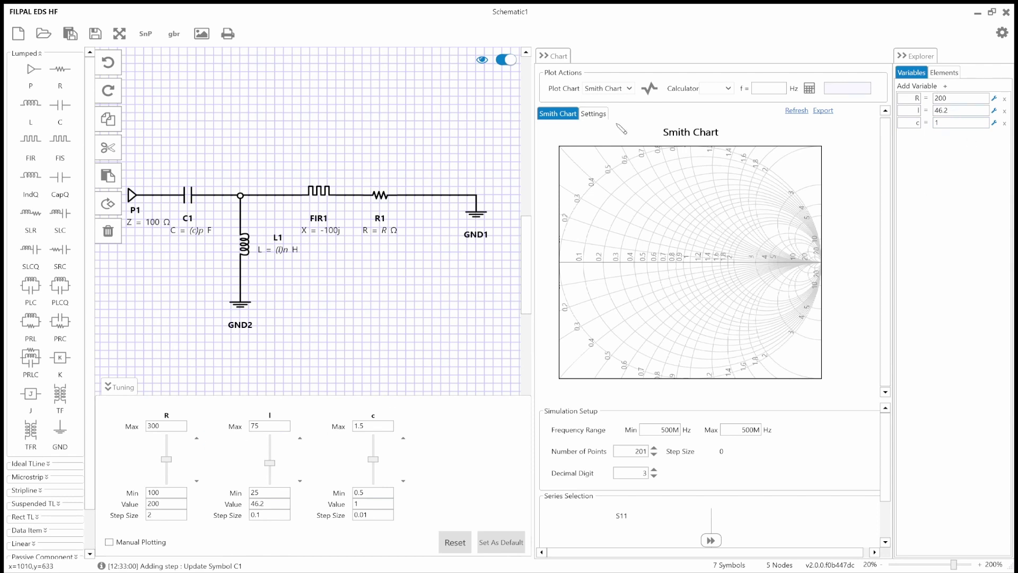
{"action": "double_click", "coordinate": [623, 515]}
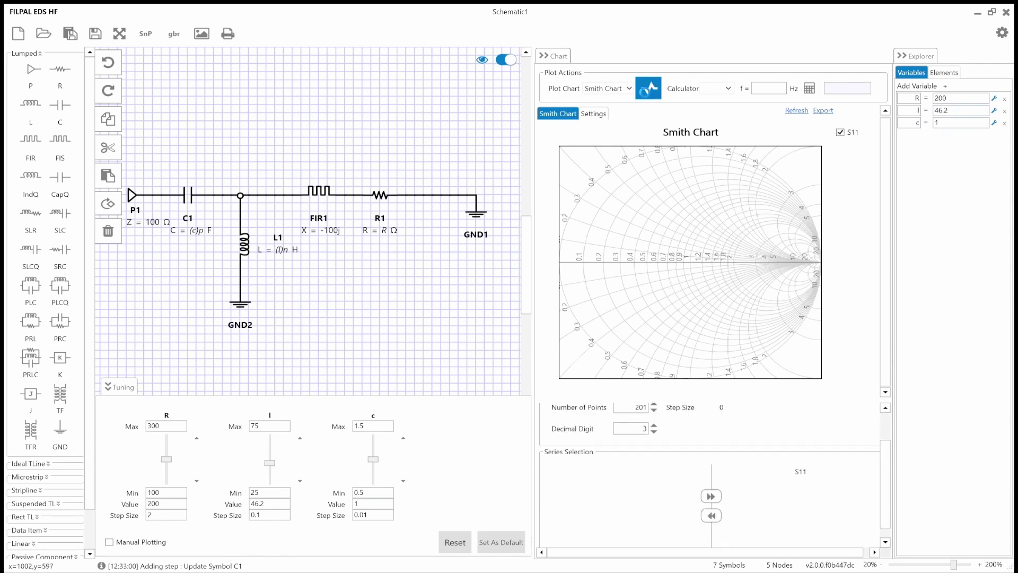
{"action": "left_click", "coordinate": [648, 89]}
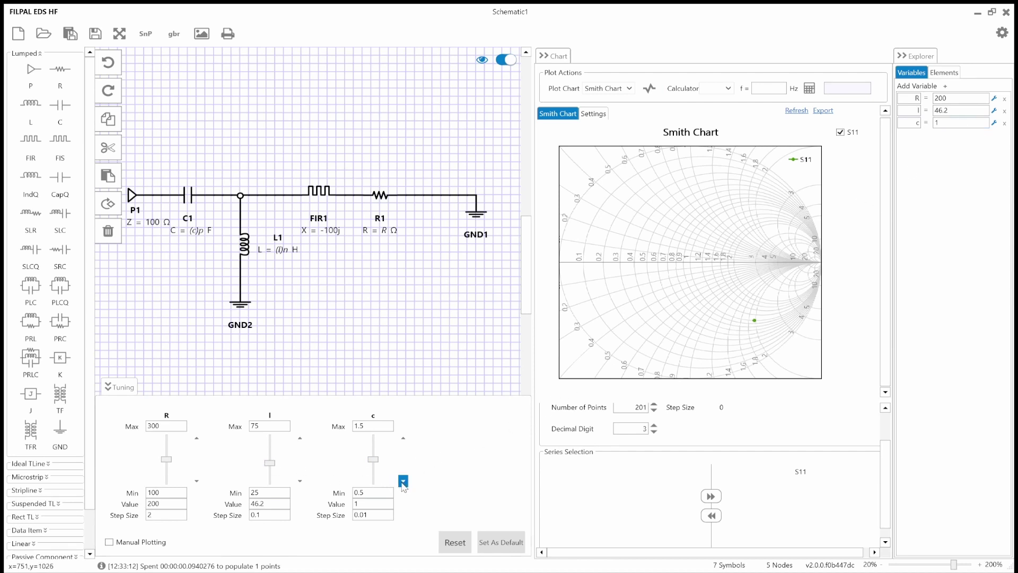
Tune variable c up to 1.27 in steps of 0.01.
{"action": "left_click", "coordinate": [402, 438]}
{"action": "left_click", "coordinate": [402, 438]}
{"action": "left_click", "coordinate": [403, 438]}
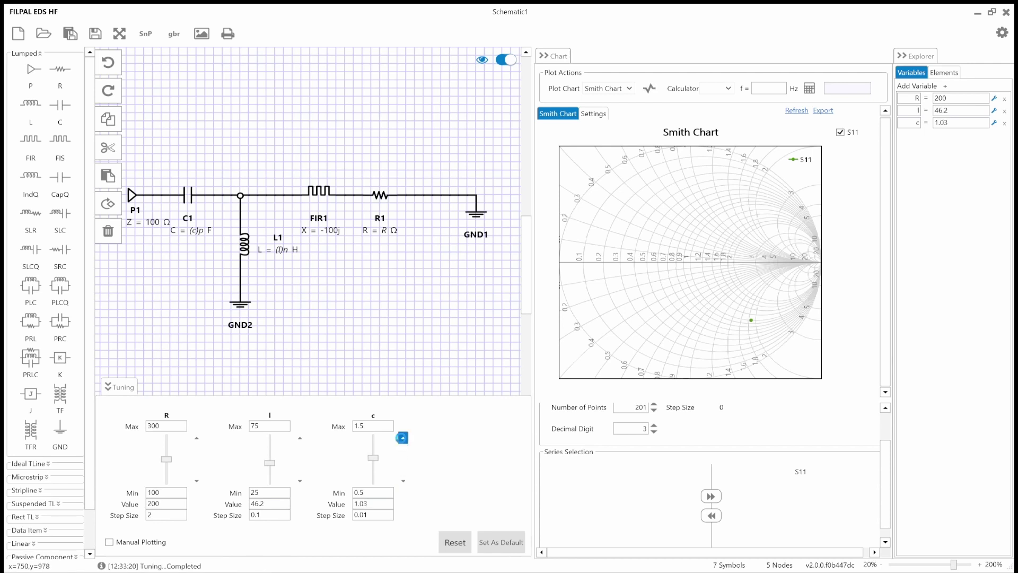
{"action": "left_click", "coordinate": [403, 438]}
{"action": "left_click", "coordinate": [403, 438]}
{"action": "left_click", "coordinate": [402, 438]}
{"action": "left_click", "coordinate": [402, 438]}
{"action": "left_click", "coordinate": [404, 440]}
{"action": "left_click", "coordinate": [403, 440]}
{"action": "left_click", "coordinate": [404, 440]}
{"action": "left_click", "coordinate": [403, 440]}
{"action": "left_click", "coordinate": [403, 439]}
{"action": "left_click", "coordinate": [403, 439]}
{"action": "left_click", "coordinate": [403, 439]}
{"action": "left_click", "coordinate": [403, 439]}
{"action": "left_click", "coordinate": [403, 440]}
{"action": "left_click", "coordinate": [403, 439]}
{"action": "left_click", "coordinate": [403, 439]}
{"action": "left_click", "coordinate": [403, 439]}
{"action": "left_click", "coordinate": [403, 439]}
Set variable c to 3 and raise it one tuning step to 3.03.
{"action": "double_click", "coordinate": [957, 121]}
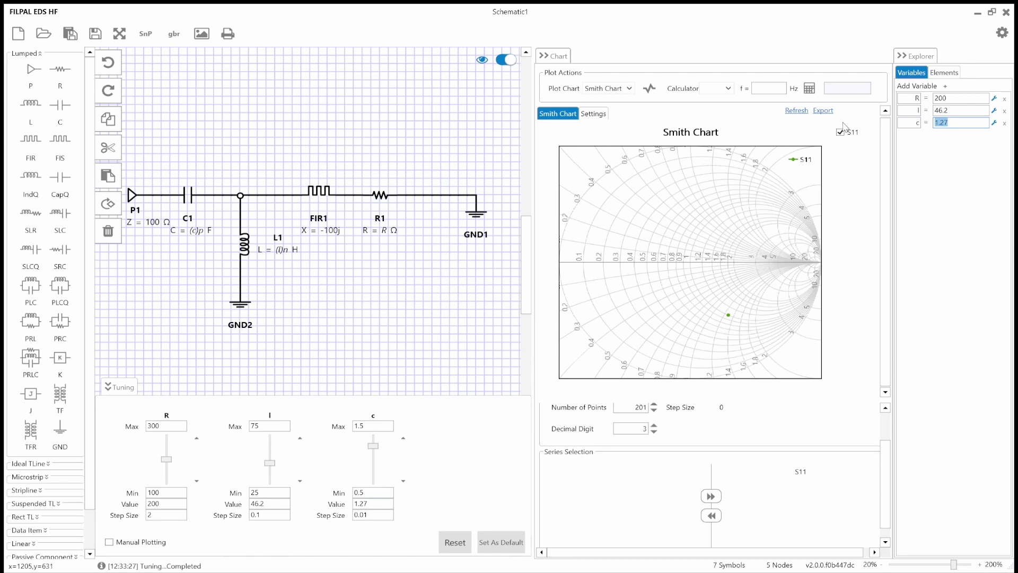
{"action": "type", "text": "5"}
{"action": "left_click", "coordinate": [403, 440]}
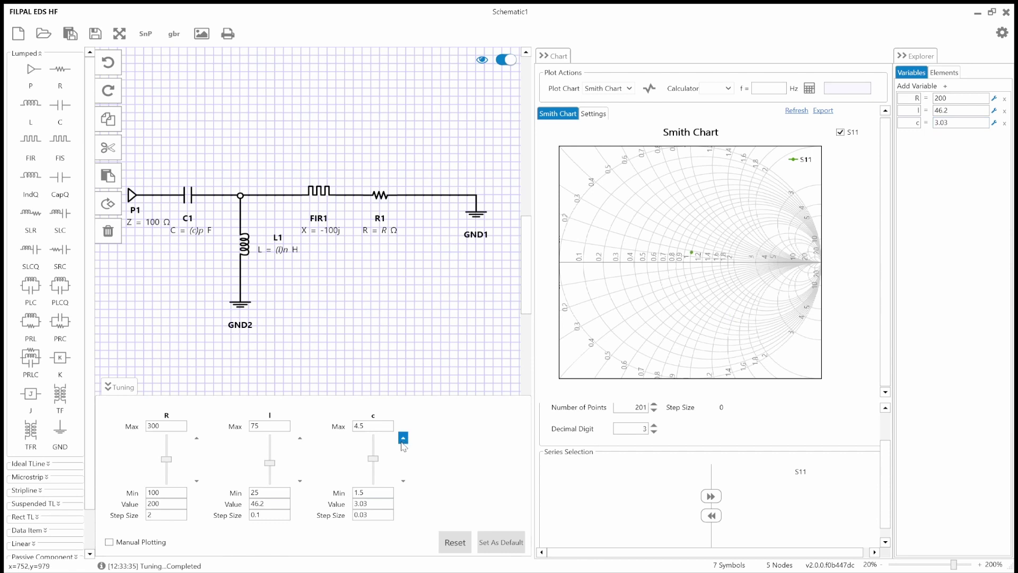
Tune variable c down to 2.61 in steps of 0.03.
{"action": "left_click", "coordinate": [403, 480]}
{"action": "left_click", "coordinate": [403, 481]}
{"action": "left_click", "coordinate": [403, 481]}
{"action": "left_click", "coordinate": [403, 480]}
{"action": "left_click", "coordinate": [403, 480]}
{"action": "left_click", "coordinate": [403, 481]}
{"action": "left_click", "coordinate": [403, 481]}
{"action": "left_click", "coordinate": [403, 481]}
{"action": "left_click", "coordinate": [403, 481]}
{"action": "left_click", "coordinate": [404, 481]}
{"action": "left_click", "coordinate": [403, 480]}
{"action": "left_click", "coordinate": [403, 481]}
{"action": "left_click", "coordinate": [403, 480]}
{"action": "left_click", "coordinate": [403, 481]}
Mark the S11 point on the Smith chart to read its impedance, and collapse the tuning controls to view the whole circuit.
{"action": "left_click", "coordinate": [690, 260]}
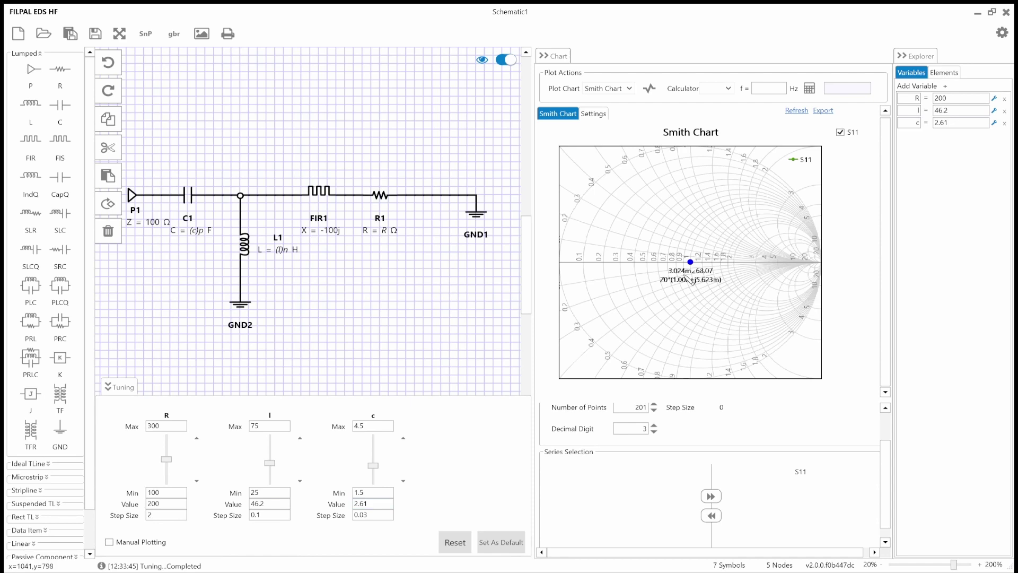
{"action": "left_click", "coordinate": [120, 387]}
{"action": "scroll", "coordinate": [222, 312], "scroll_direction": "left", "scroll_amount": 3}
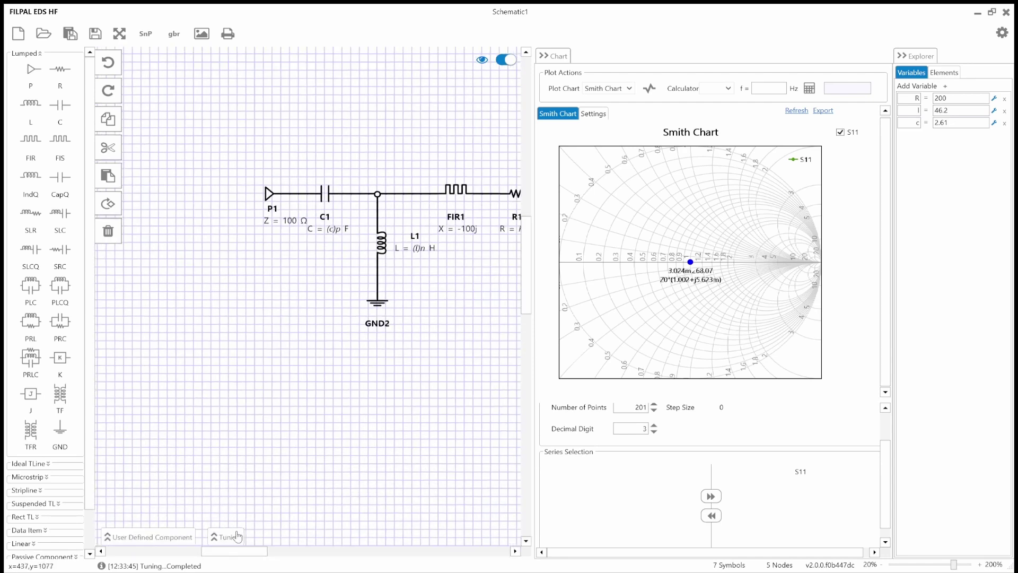
{"action": "mouse_move", "coordinate": [245, 555]}
{"action": "left_mouse_down"}
{"action": "mouse_move", "coordinate": [275, 555]}
{"action": "mouse_move", "coordinate": [263, 555]}
{"action": "left_mouse_up"}
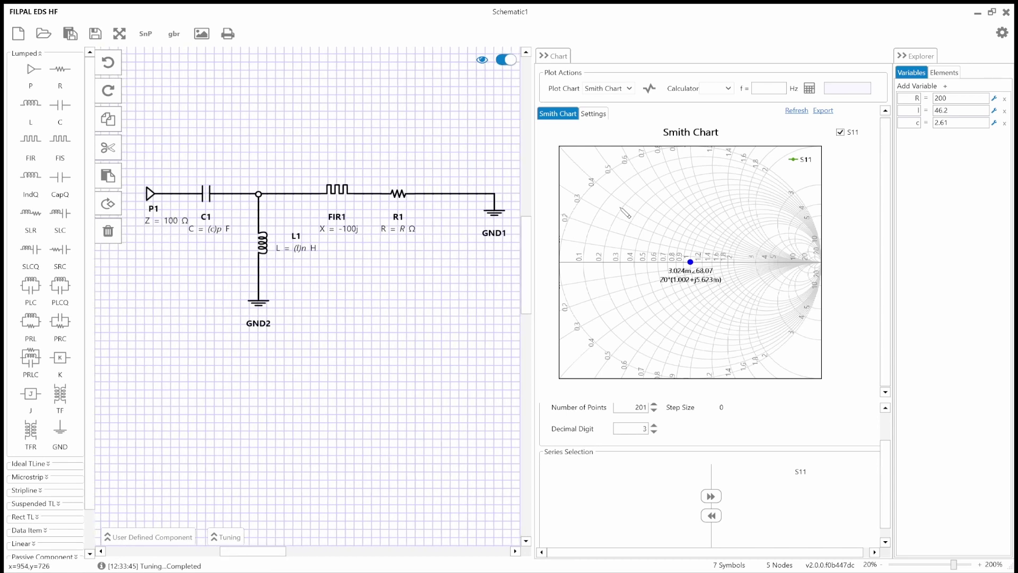